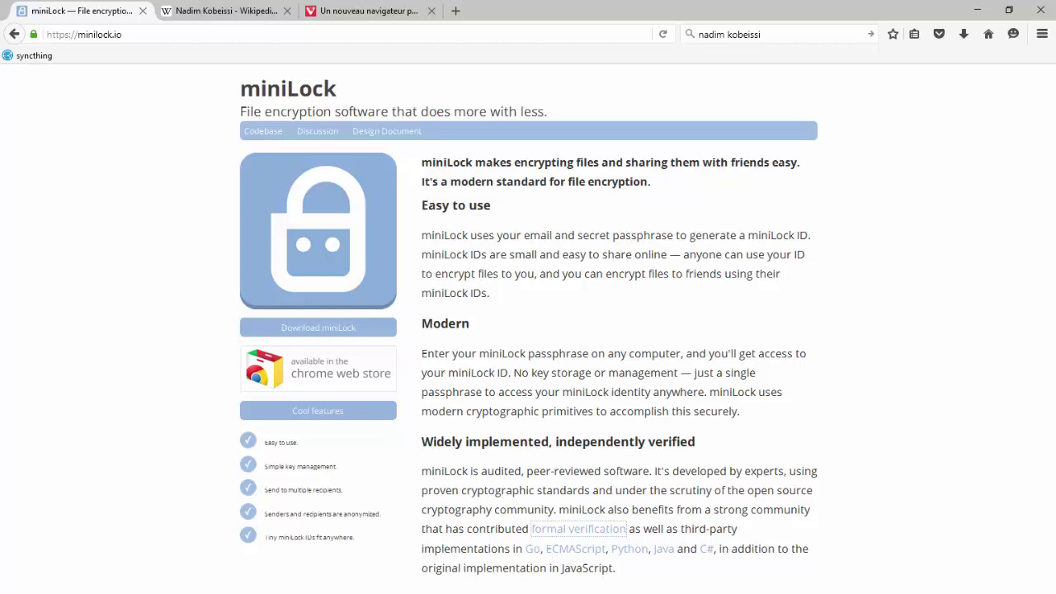
View the Wikipedia biography tab, then go back to the minilock.io homepage tab
click(785, 391)
click(222, 12)
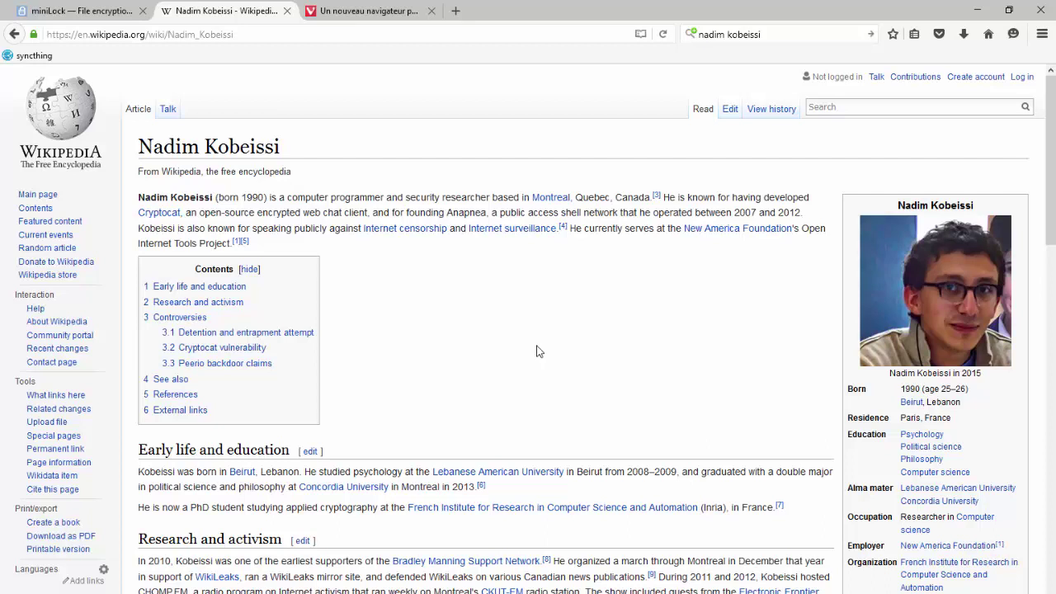
click(97, 13)
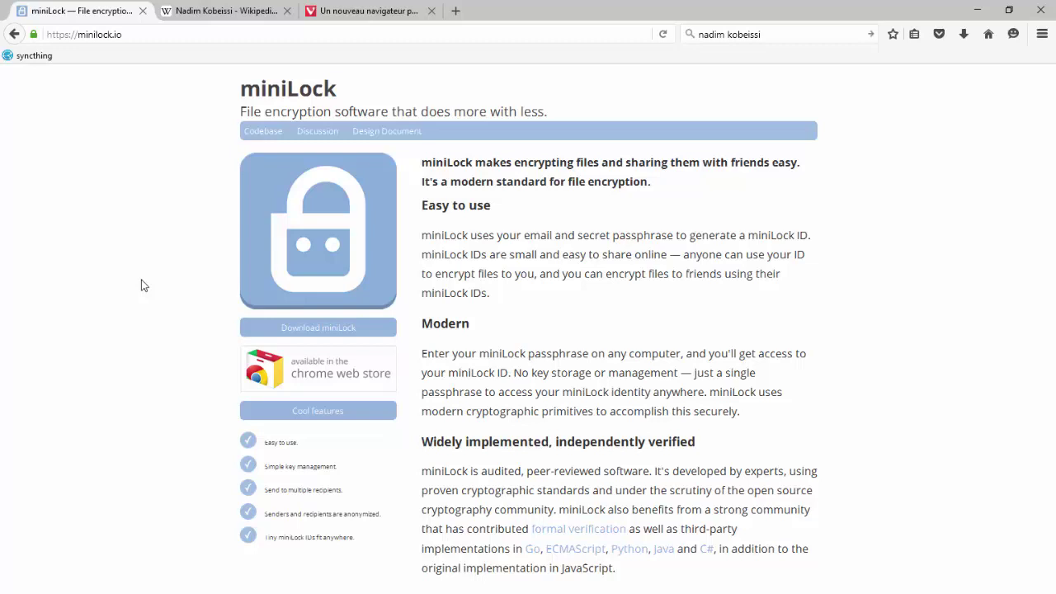
Download the 36.4 MB Vivaldi 1.1 Windows installer from the French Vivaldi site
click(373, 13)
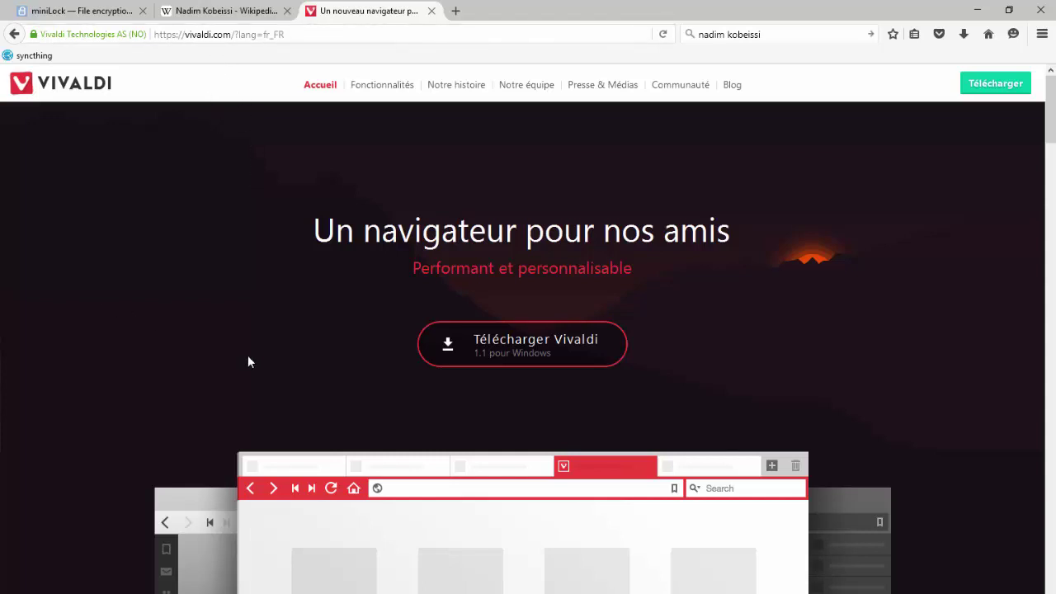
click(532, 353)
Run the downloaded Vivaldi.1.1.453.47.exe installer and close Firefox with all three tabs
click(964, 34)
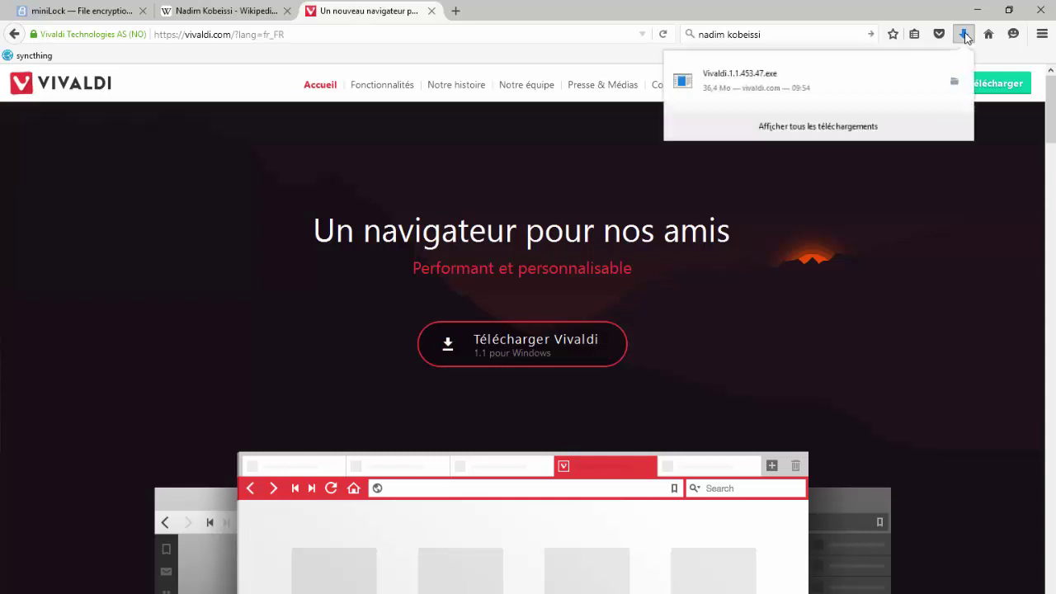
click(748, 79)
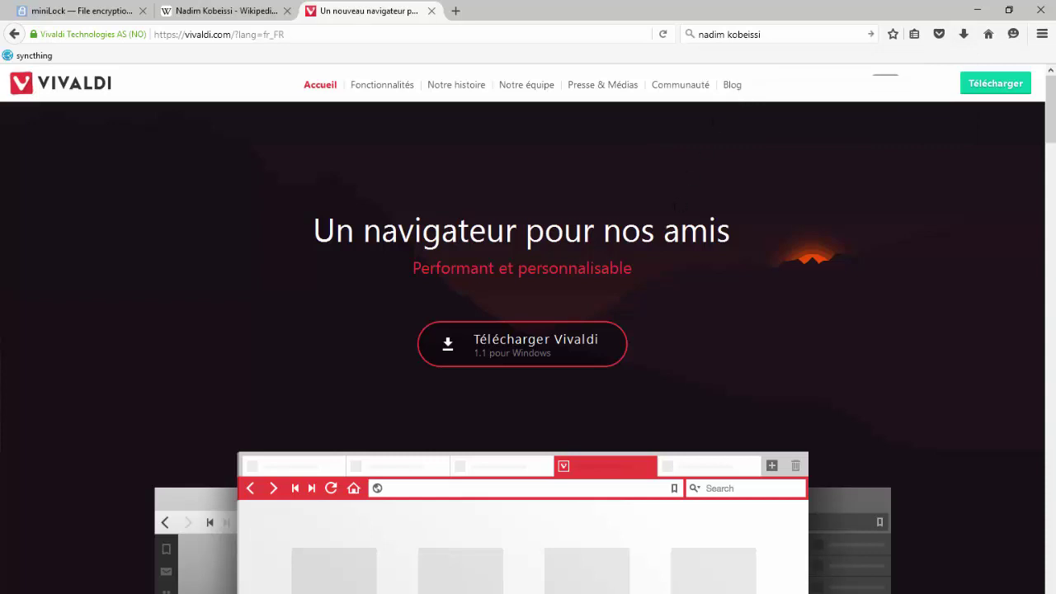
click(1049, 17)
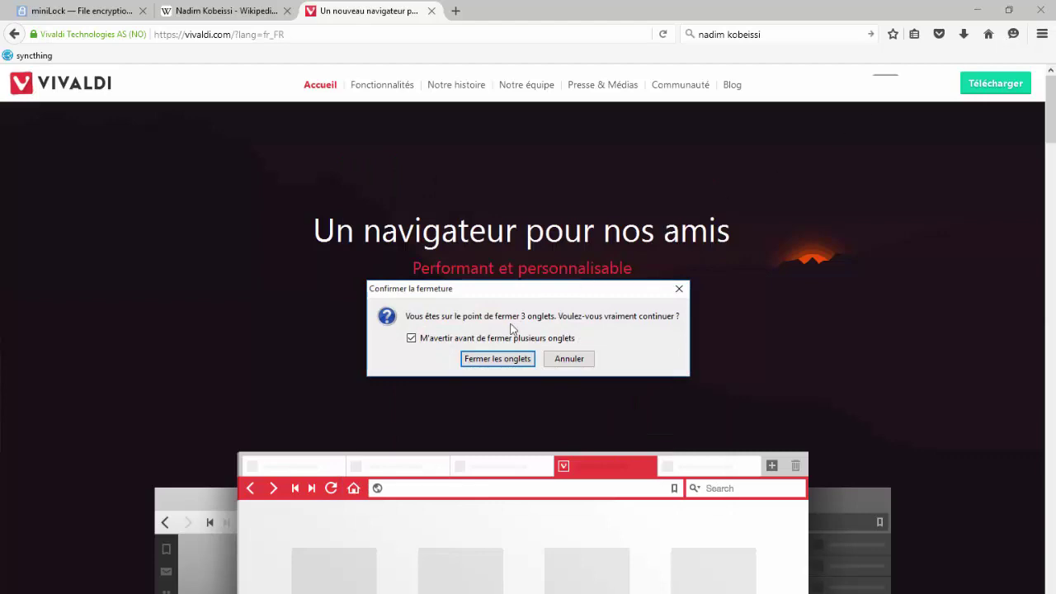
click(495, 359)
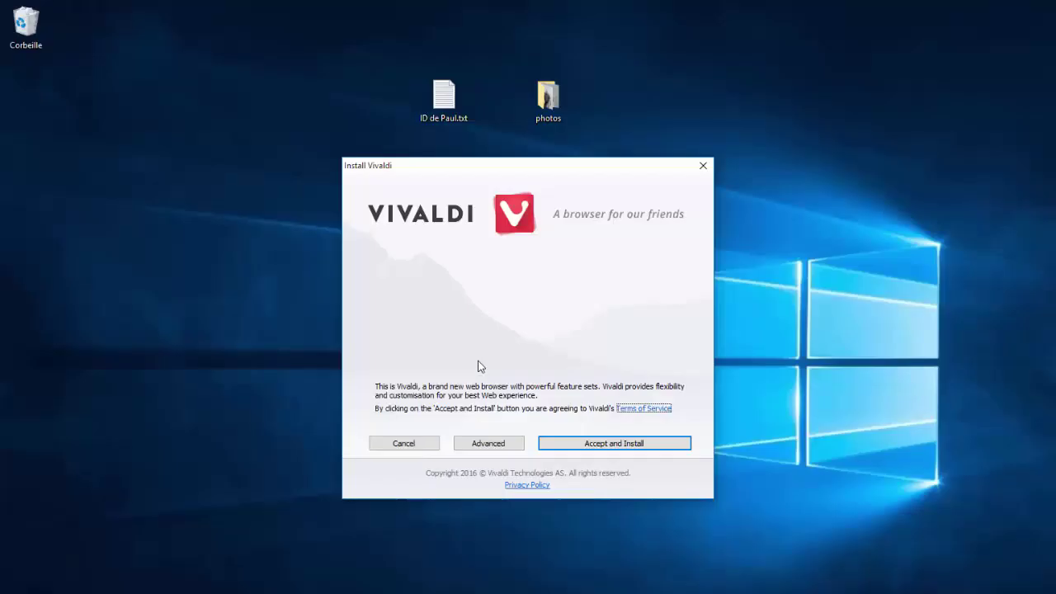
Accept the terms and install Vivaldi
click(600, 444)
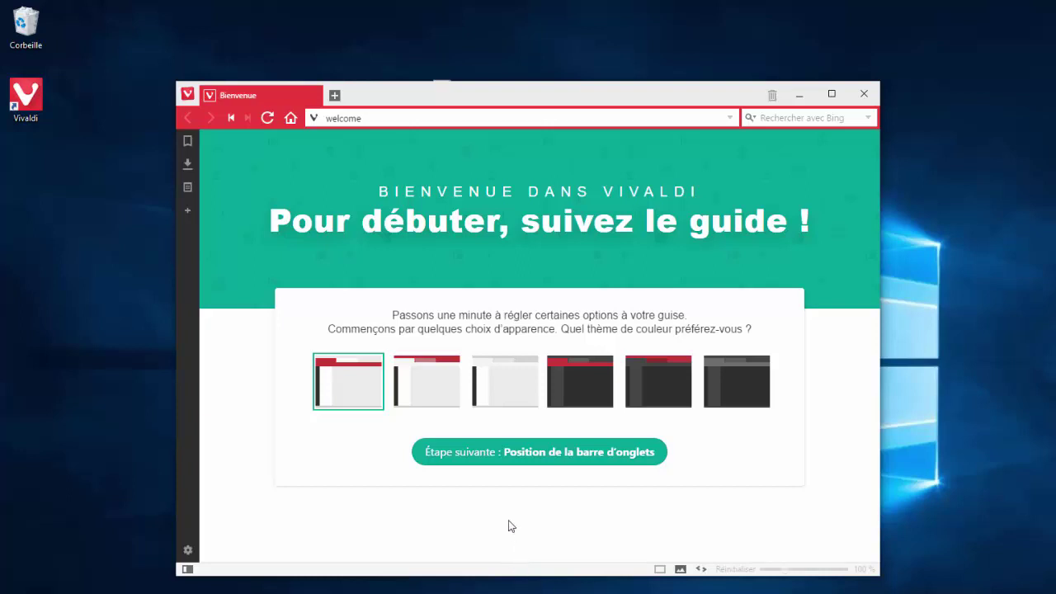
Try the dark and red-accent themes, then settle on the light grey theme
click(495, 400)
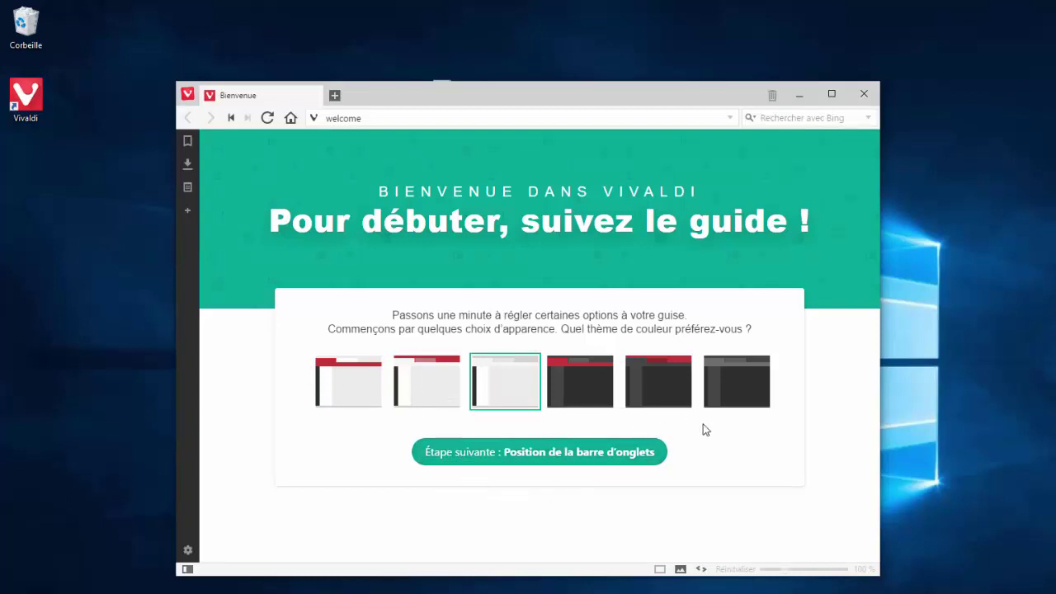
click(608, 400)
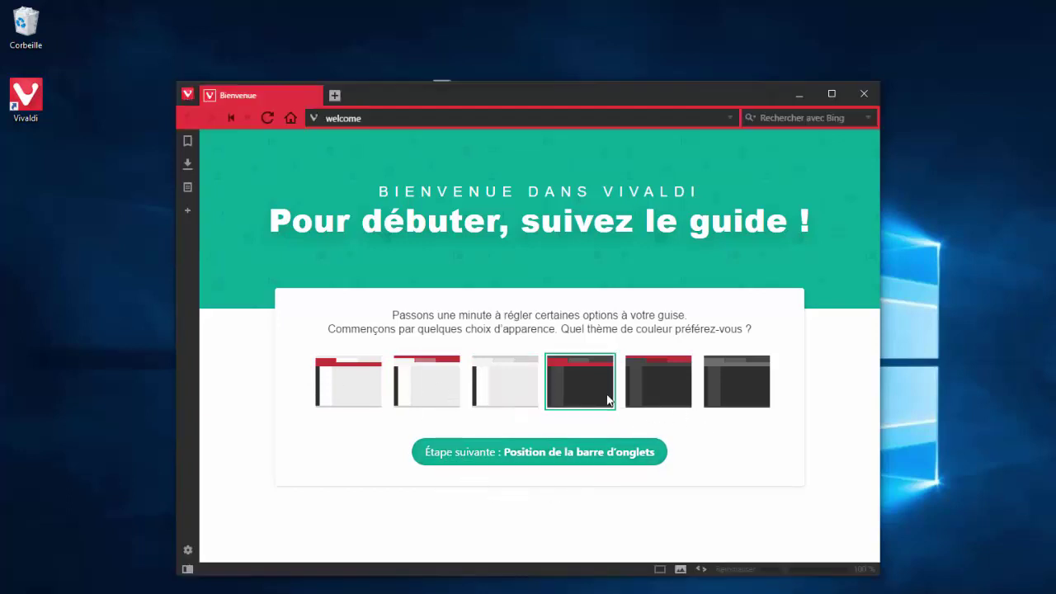
click(653, 398)
click(515, 395)
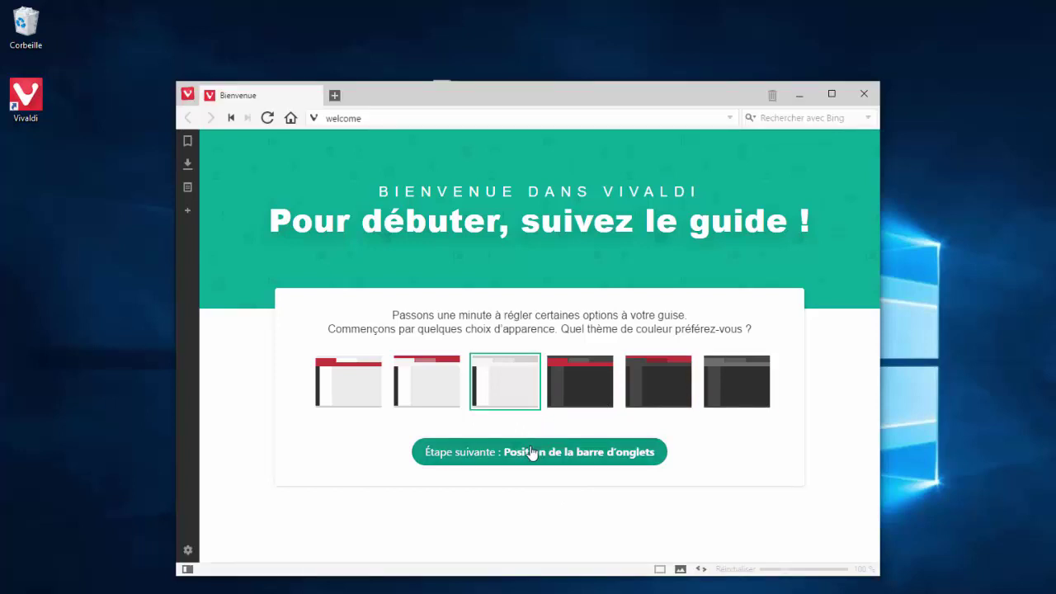
Try bottom, left and right tab bar positions, then keep tabs at the top
click(532, 455)
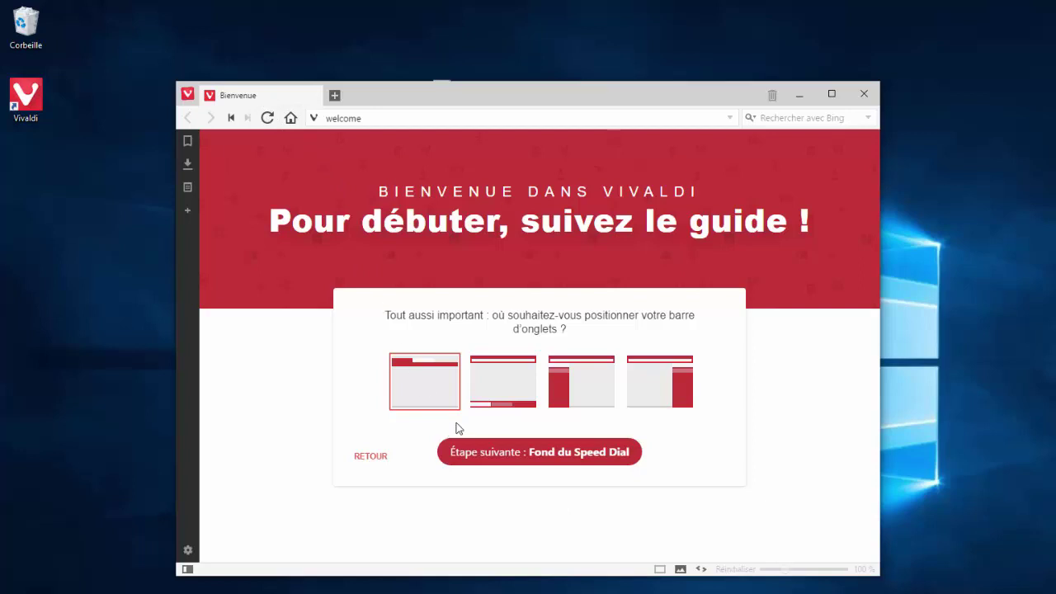
click(521, 391)
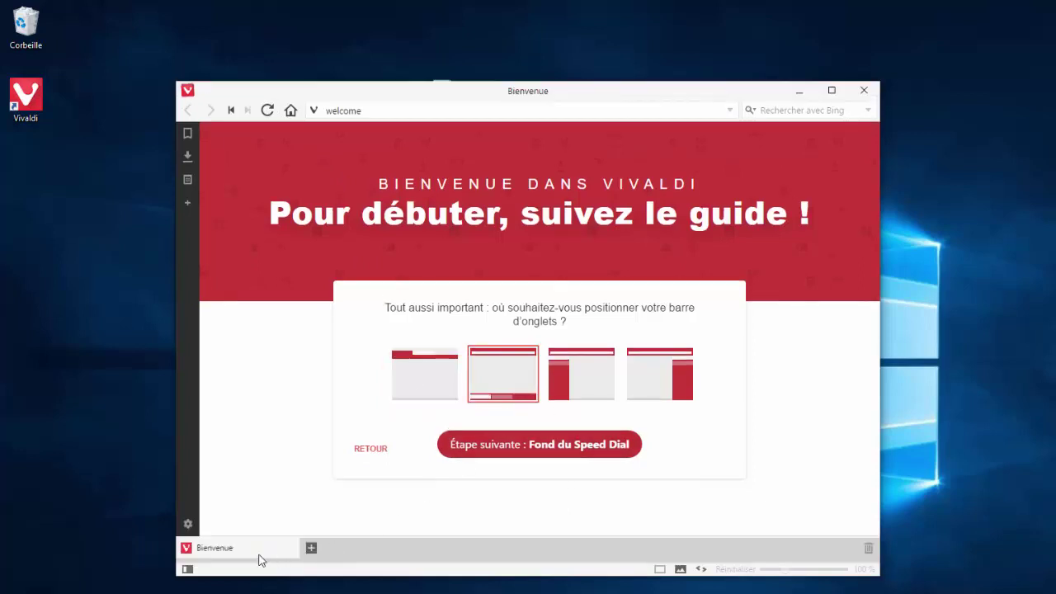
click(596, 389)
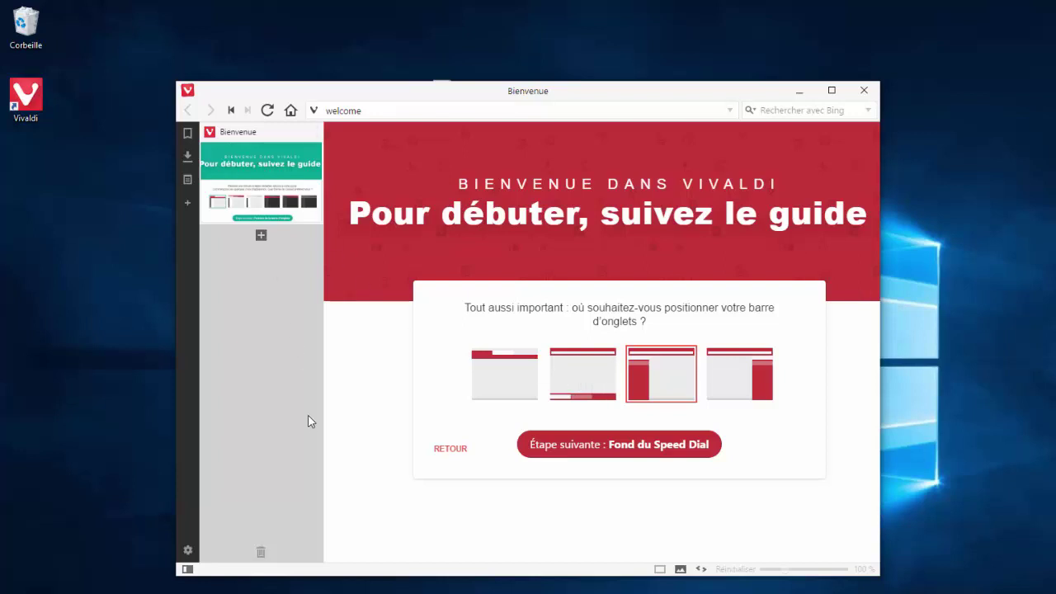
click(740, 369)
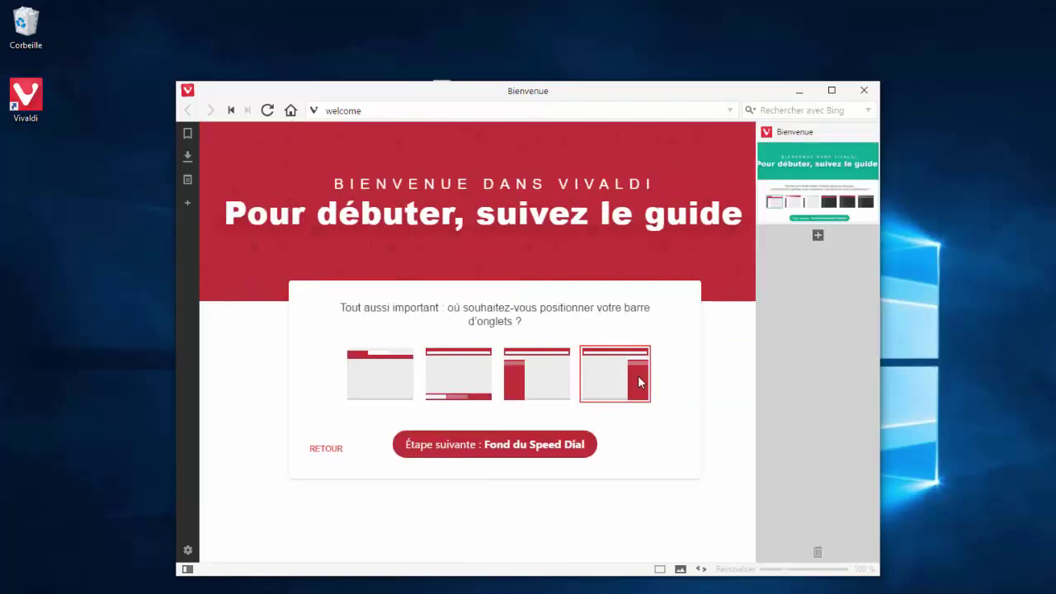
click(458, 373)
click(427, 384)
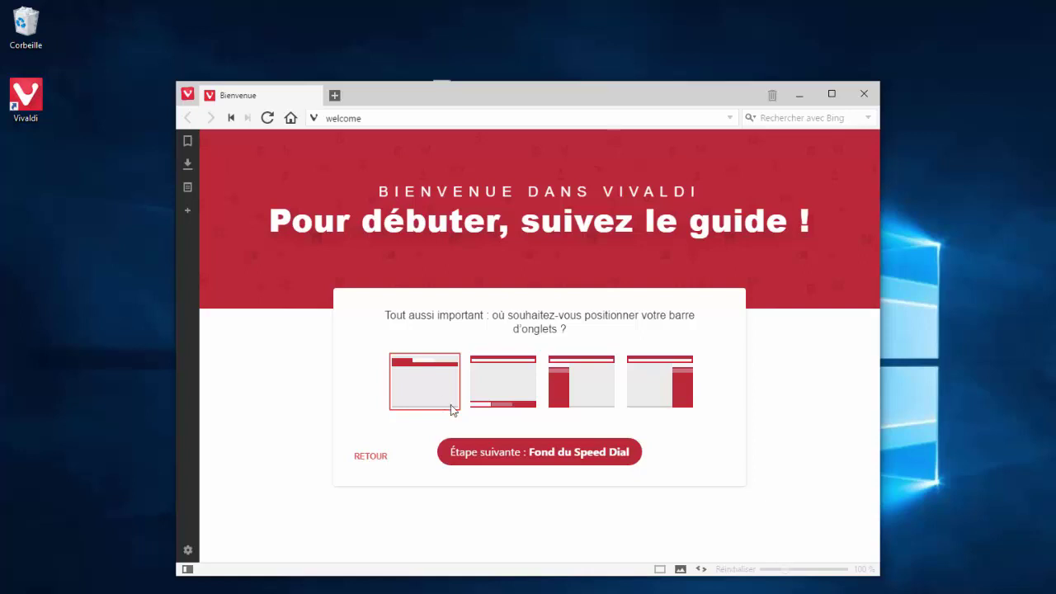
Choose the dark image as Speed Dial background and finish the welcome guide
click(544, 467)
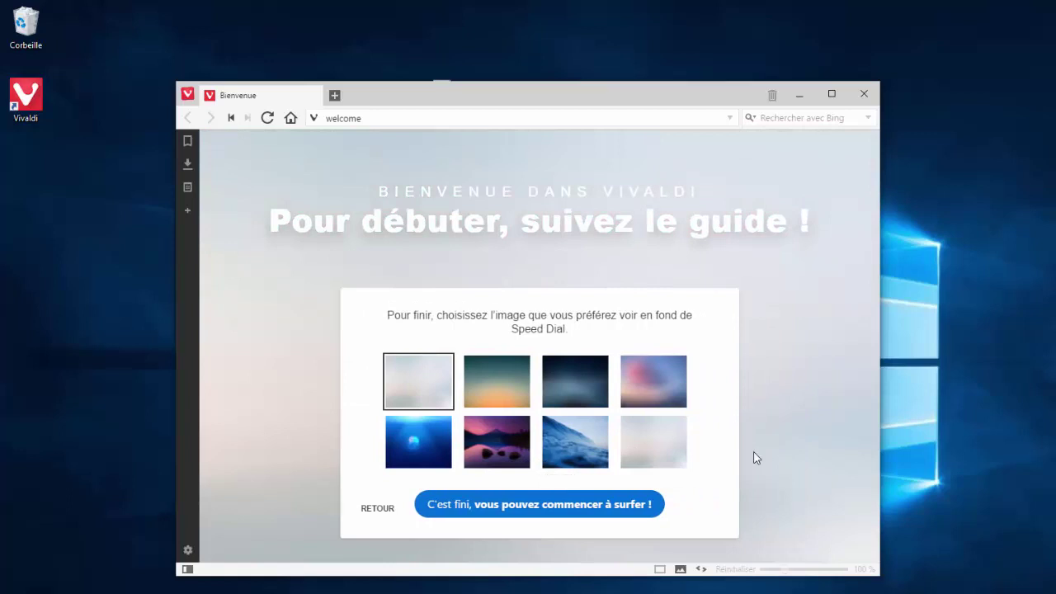
click(594, 394)
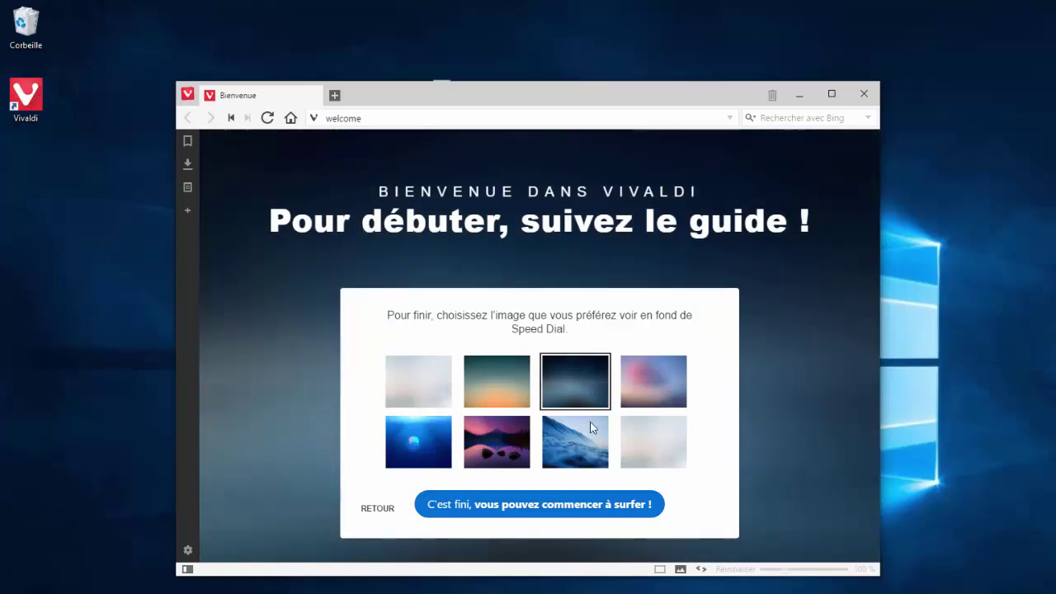
click(577, 510)
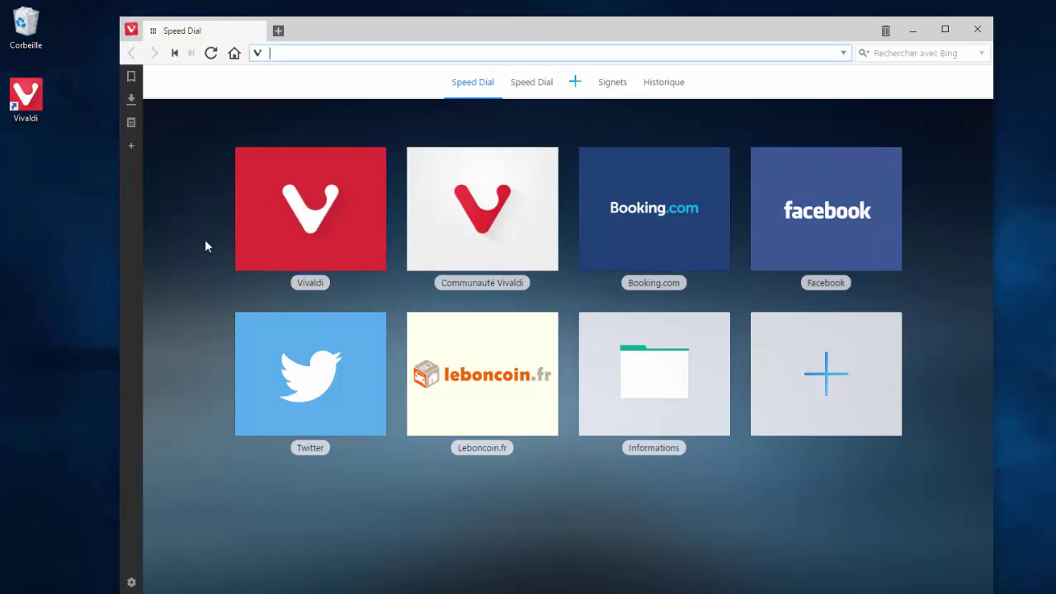
Add miniLock from the Chrome Web Store via minilock.io and launch the app
text(miniloc)
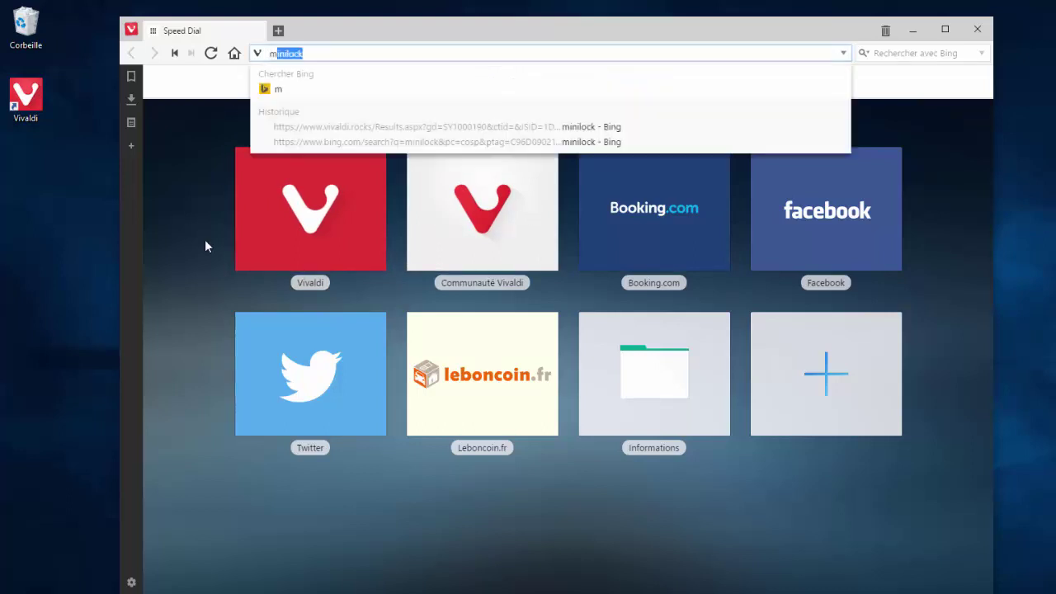
text(k.io)
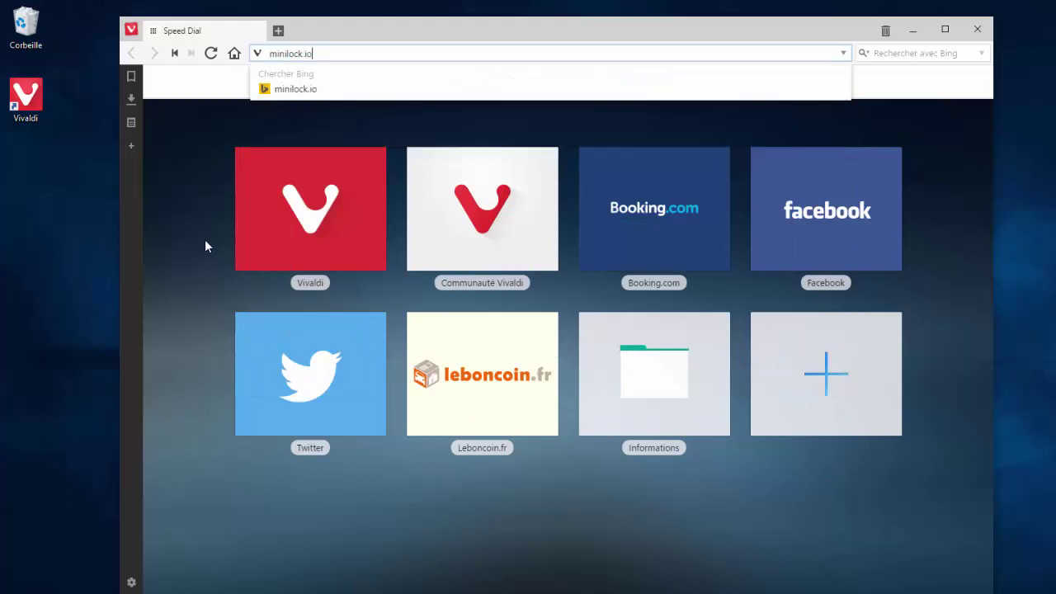
key(Return)
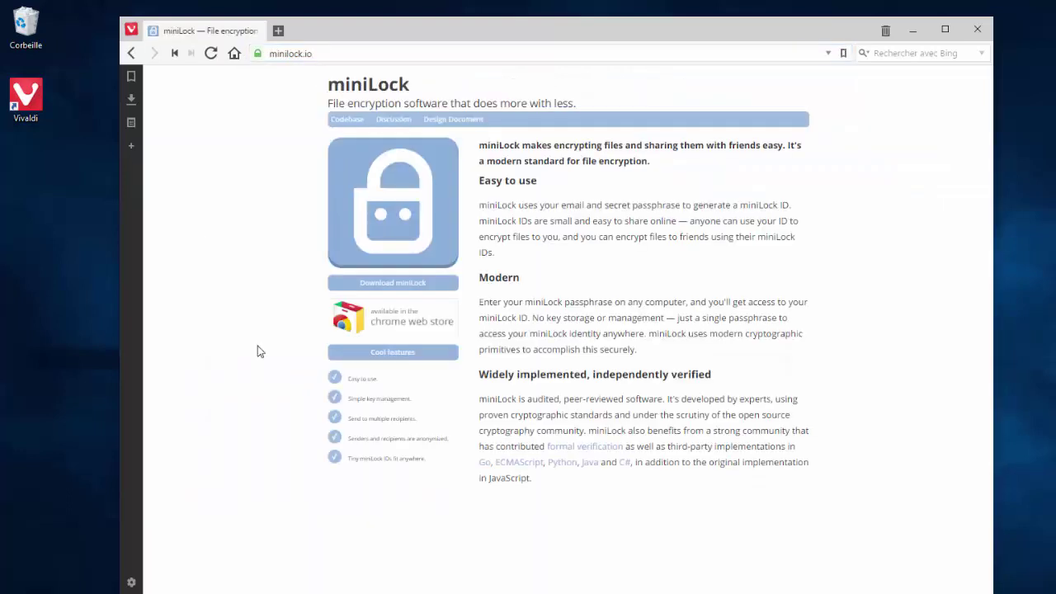
click(425, 333)
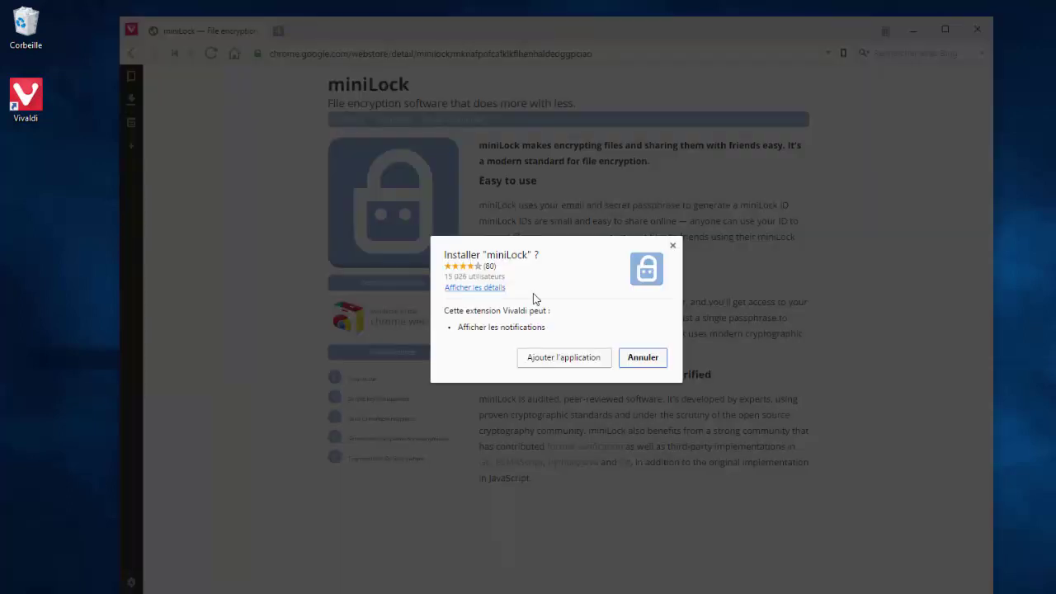
click(563, 358)
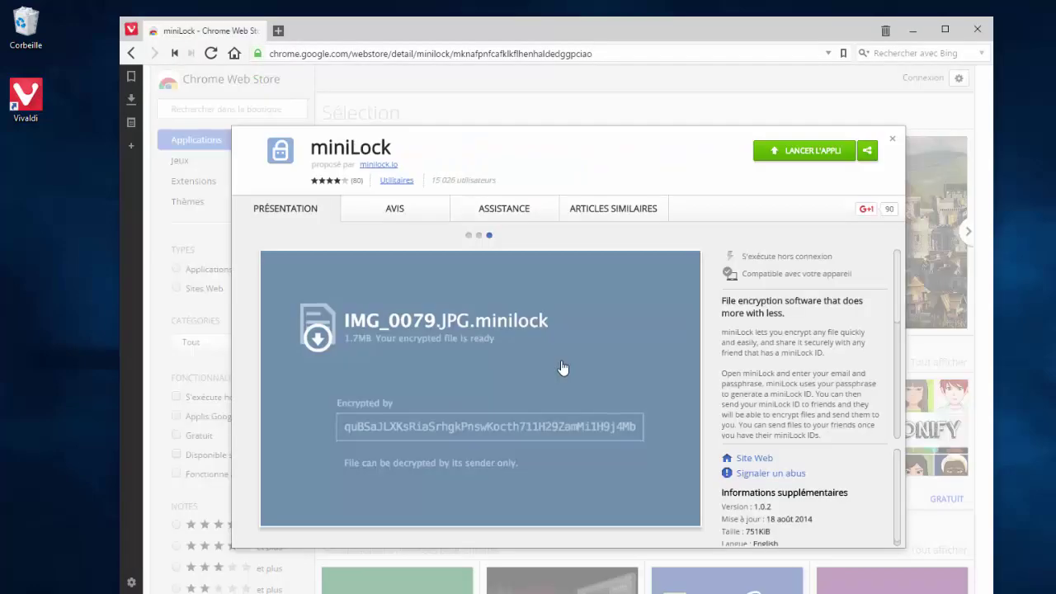
click(815, 157)
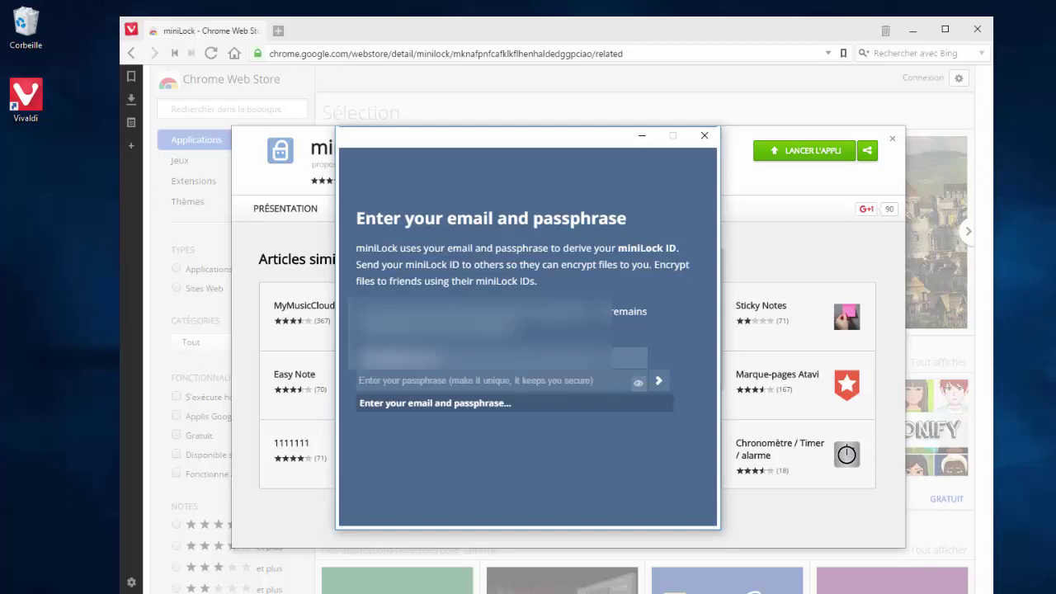
Type a short passphrase into miniLock's passphrase field
text(••••••••)
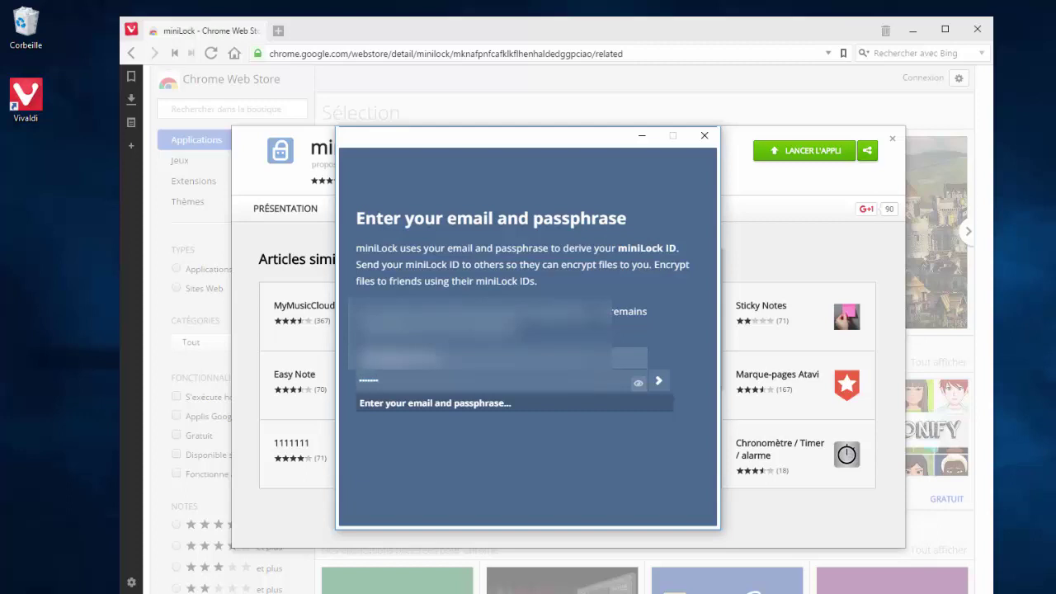
text(••••)
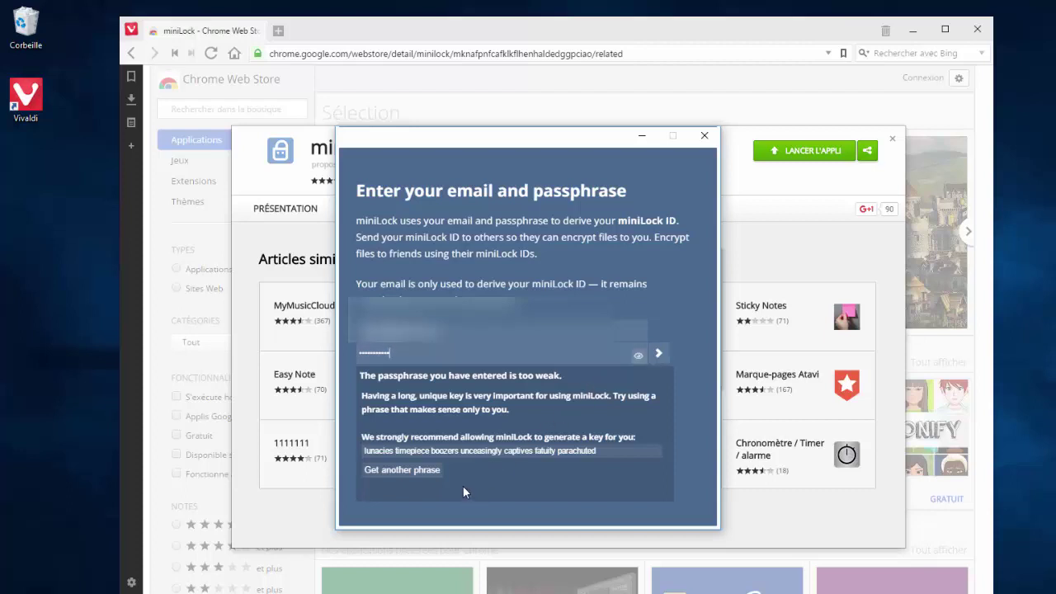
Get another suggested phrase and replace the weak passphrase with a much longer one
click(426, 472)
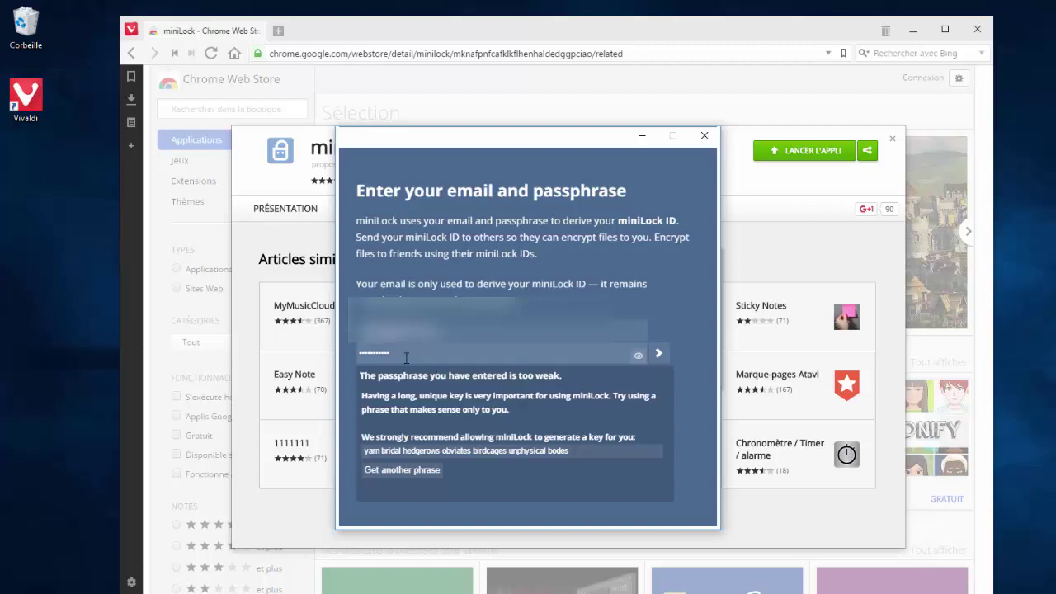
drag(453, 356, 334, 358)
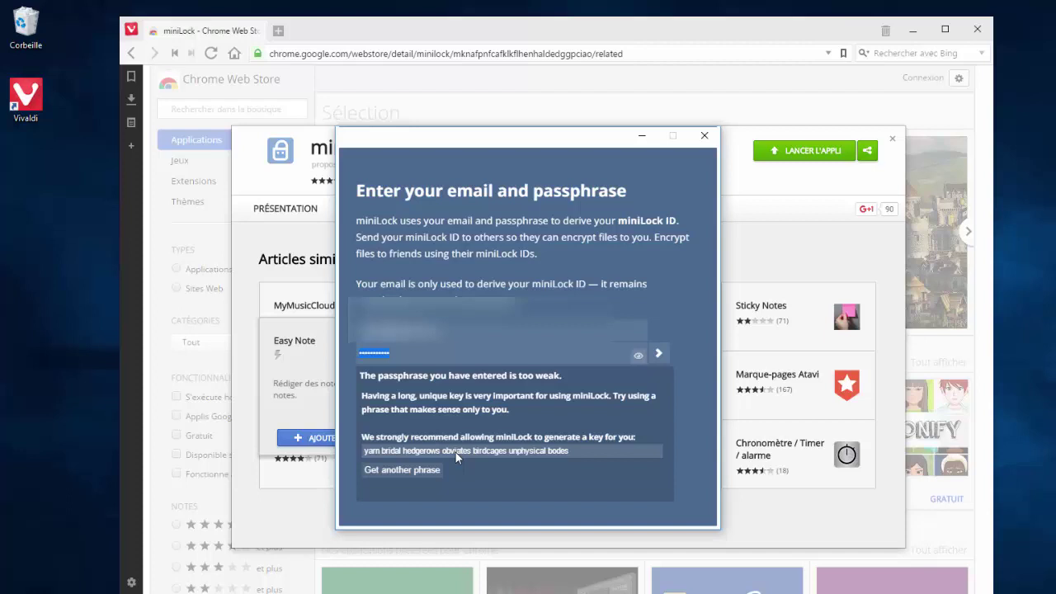
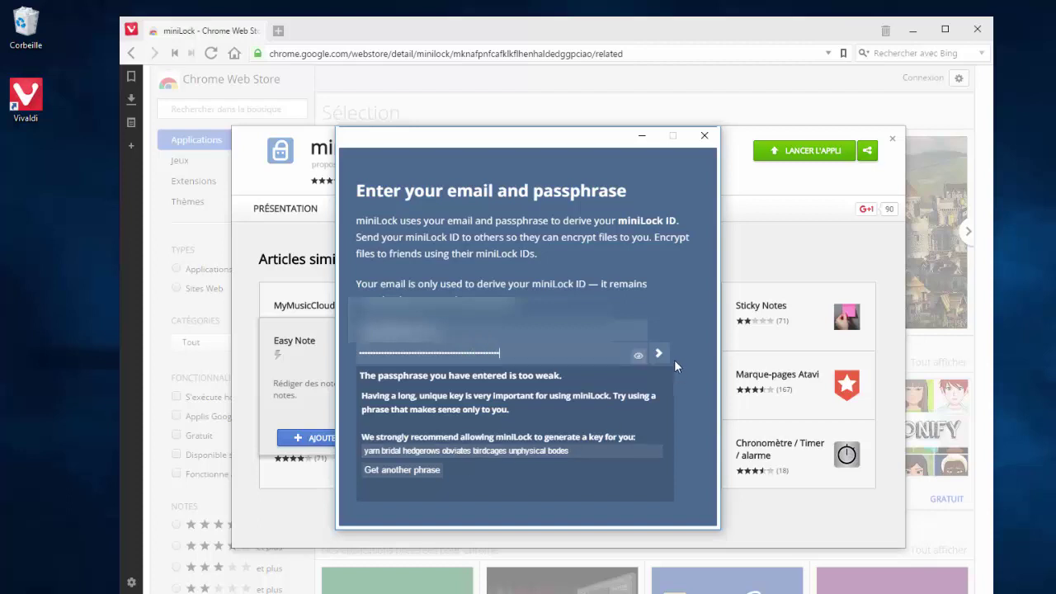
Unlock miniLock and copy your miniLock ID to the clipboard
click(658, 353)
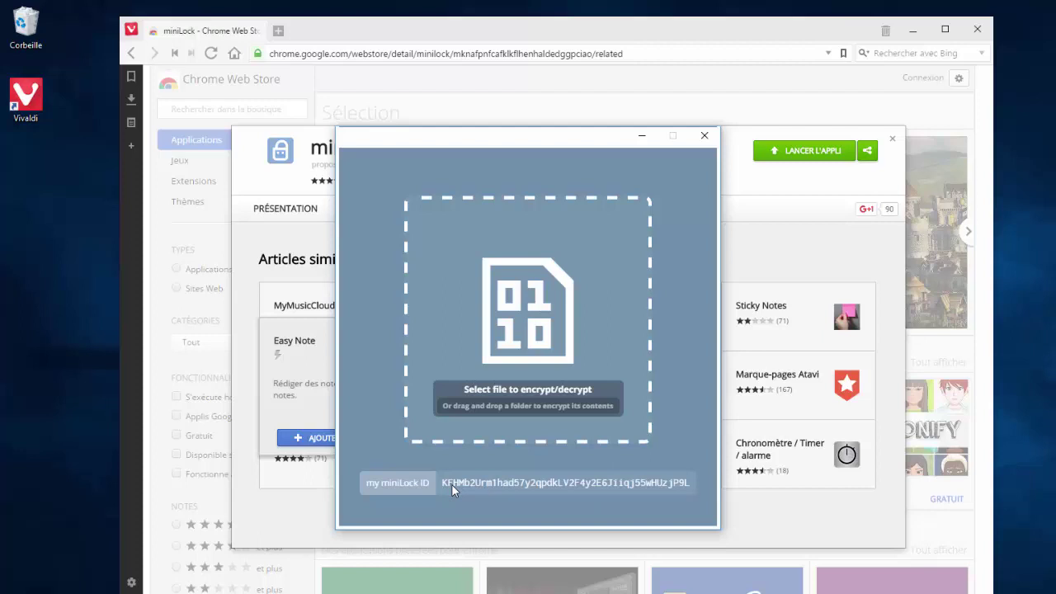
click(411, 484)
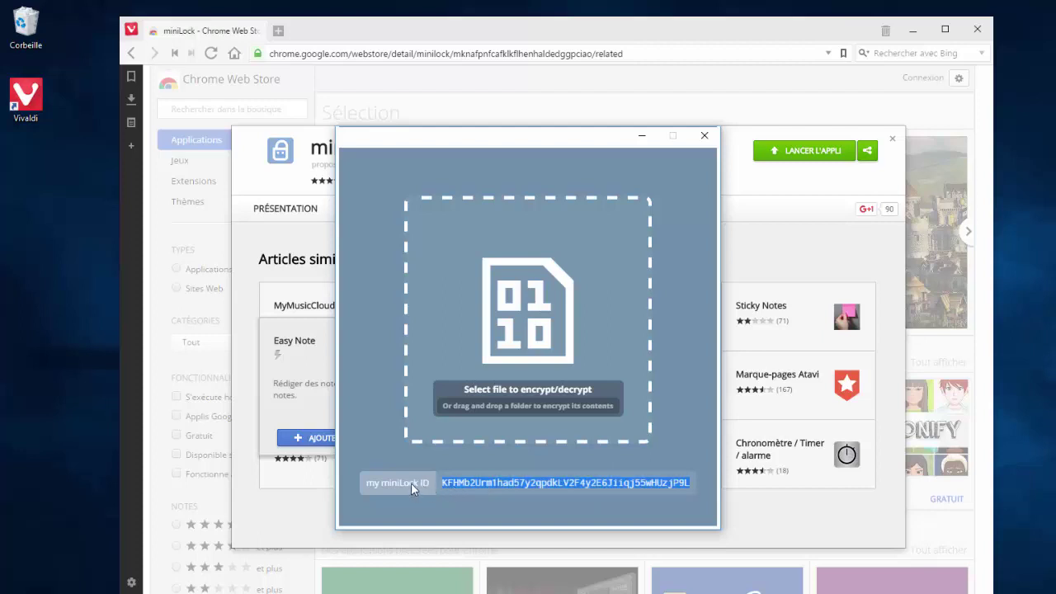
right_click(501, 483)
click(527, 488)
Minimize Vivaldi, nudge the miniLock window left, and select the desktop photos folder
click(917, 37)
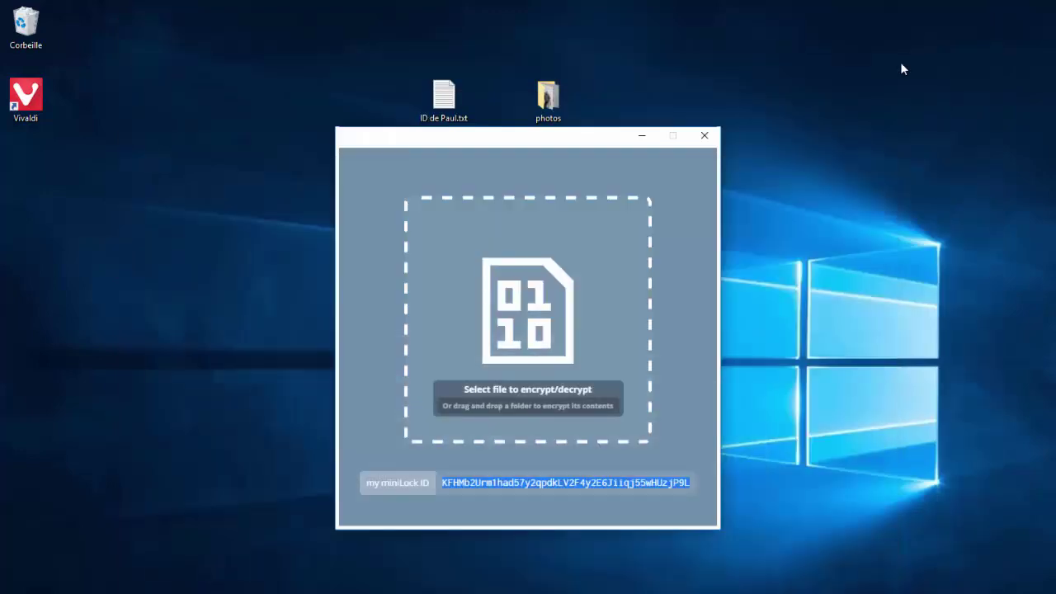
drag(578, 144, 568, 146)
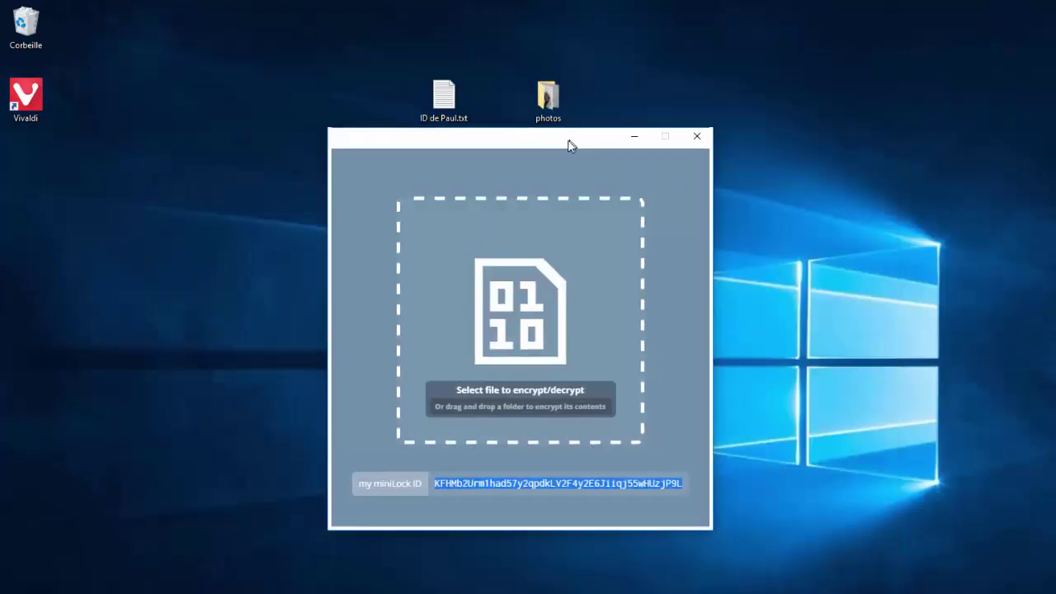
click(549, 99)
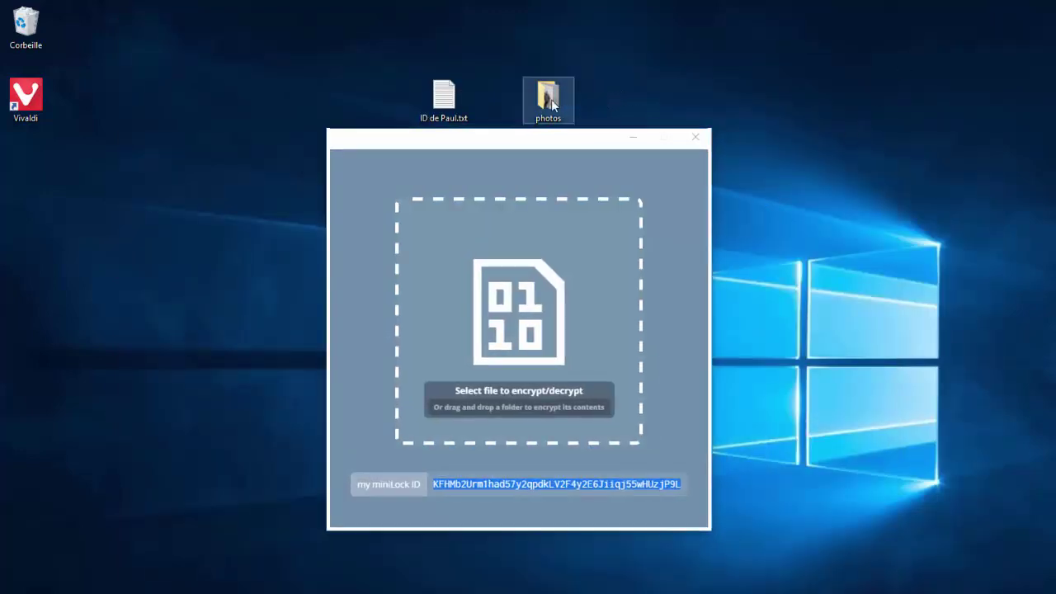
Open the photos folder beside the miniLock window and select chien mouillé.jpg
double_click(549, 99)
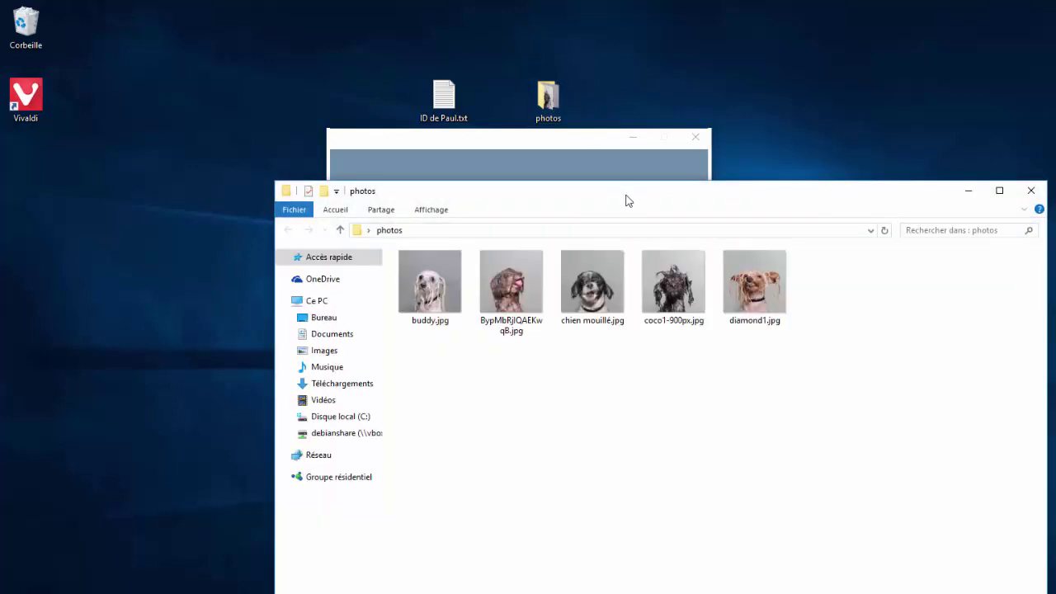
drag(627, 200, 491, 166)
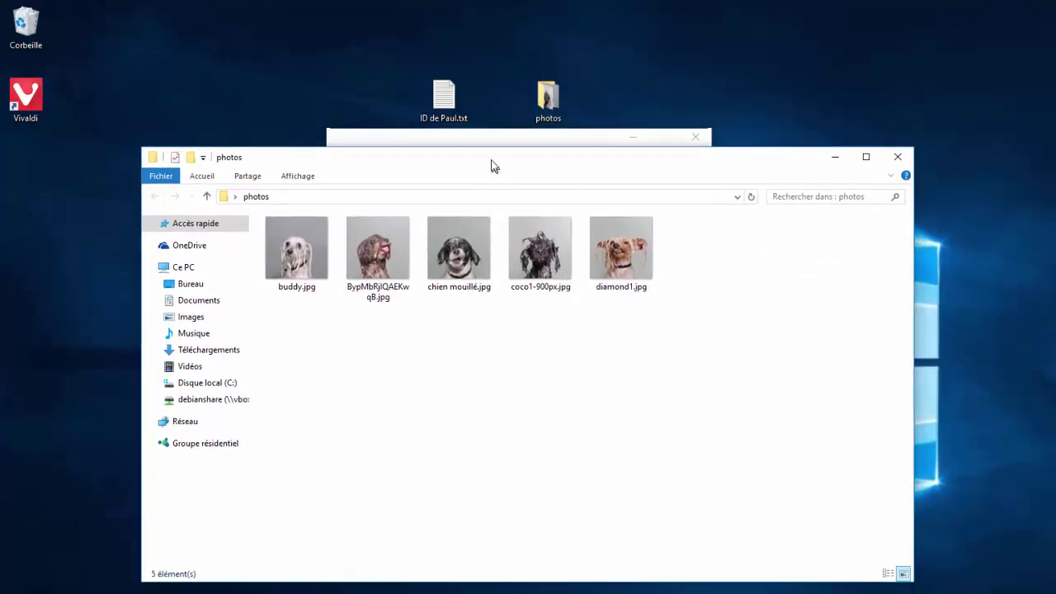
drag(907, 273, 721, 272)
drag(578, 163, 739, 141)
click(496, 138)
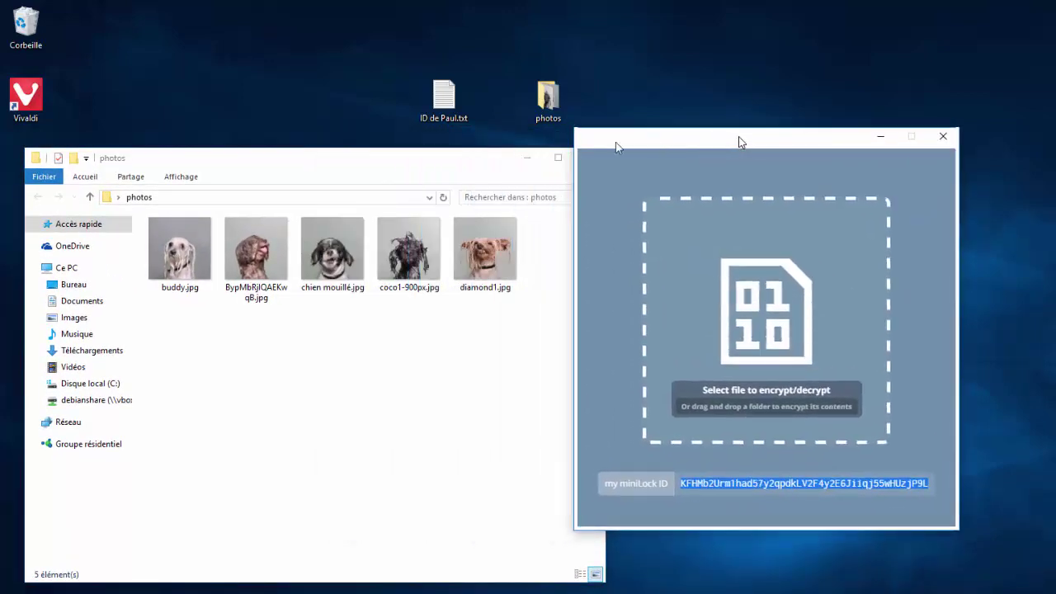
drag(450, 159, 456, 146)
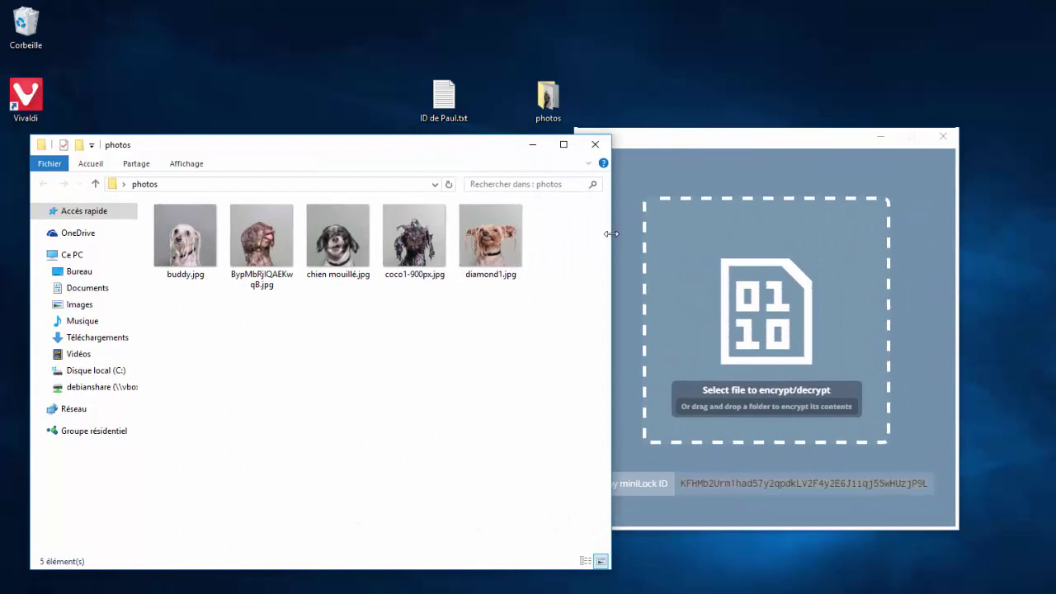
drag(612, 234, 381, 249)
drag(253, 157, 373, 142)
drag(665, 142, 606, 143)
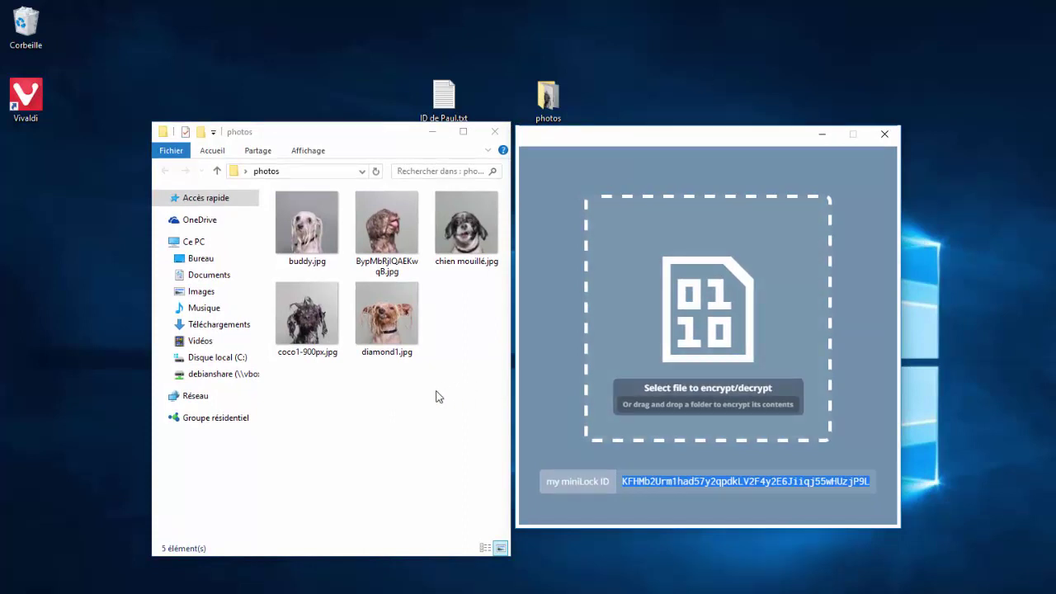
click(458, 241)
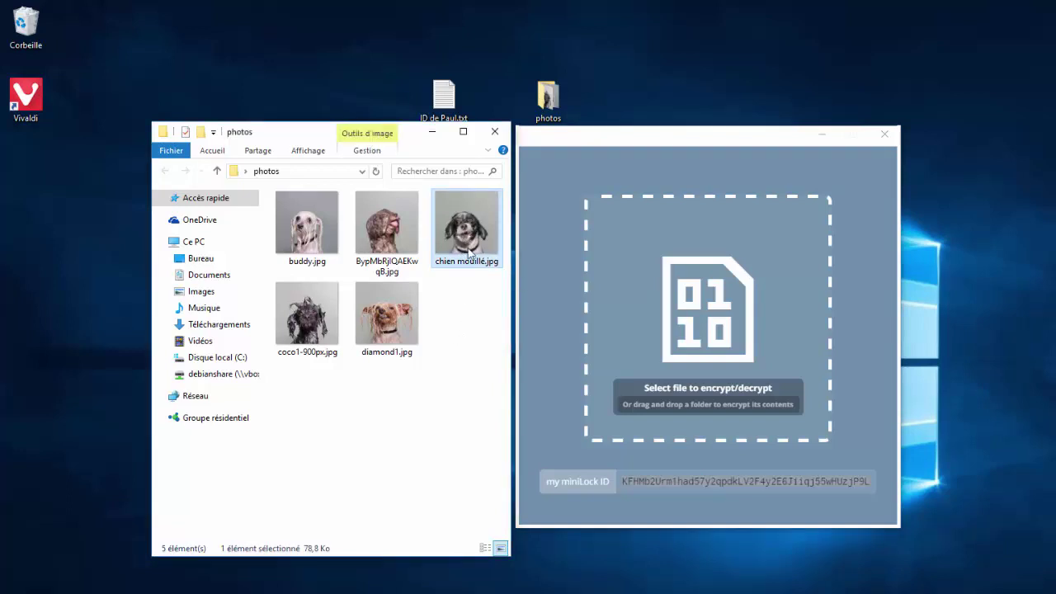
Encrypt chien mouillé.jpg for your own ID and save chien mouillé.jpg.minilock to Téléchargements
drag(464, 235, 726, 274)
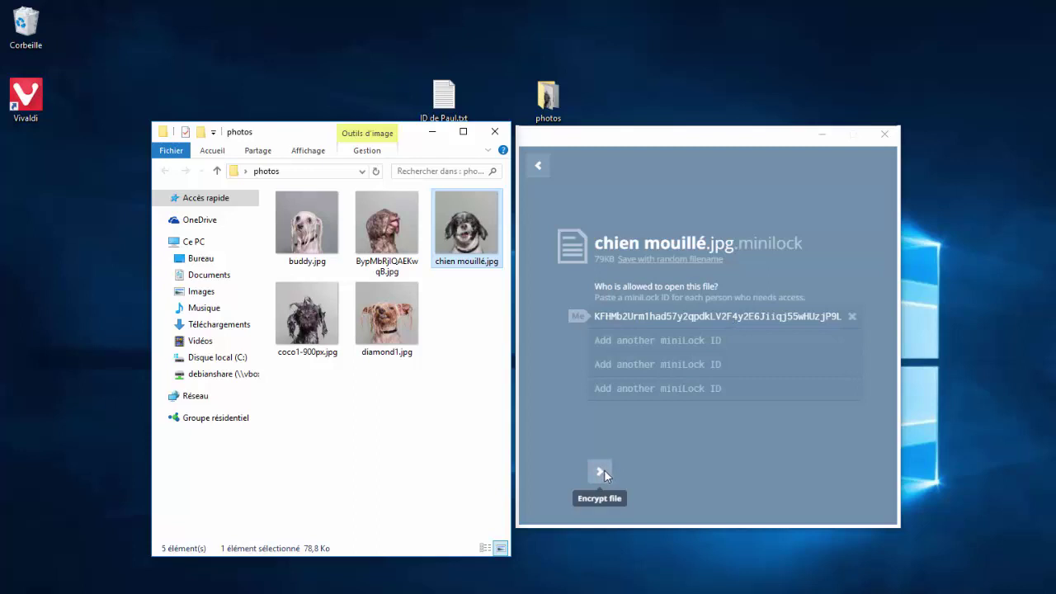
click(603, 470)
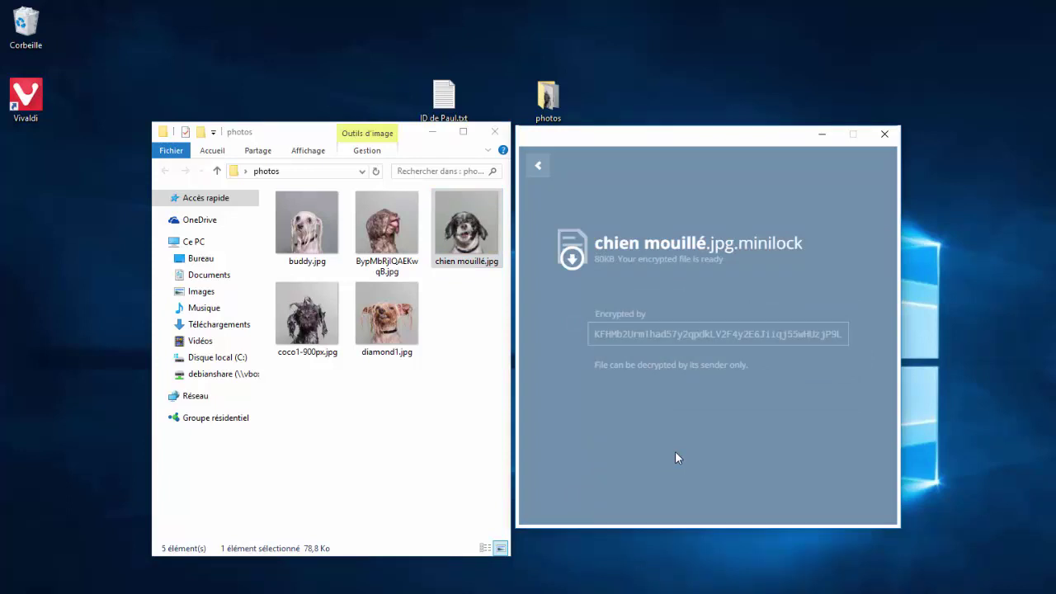
click(573, 262)
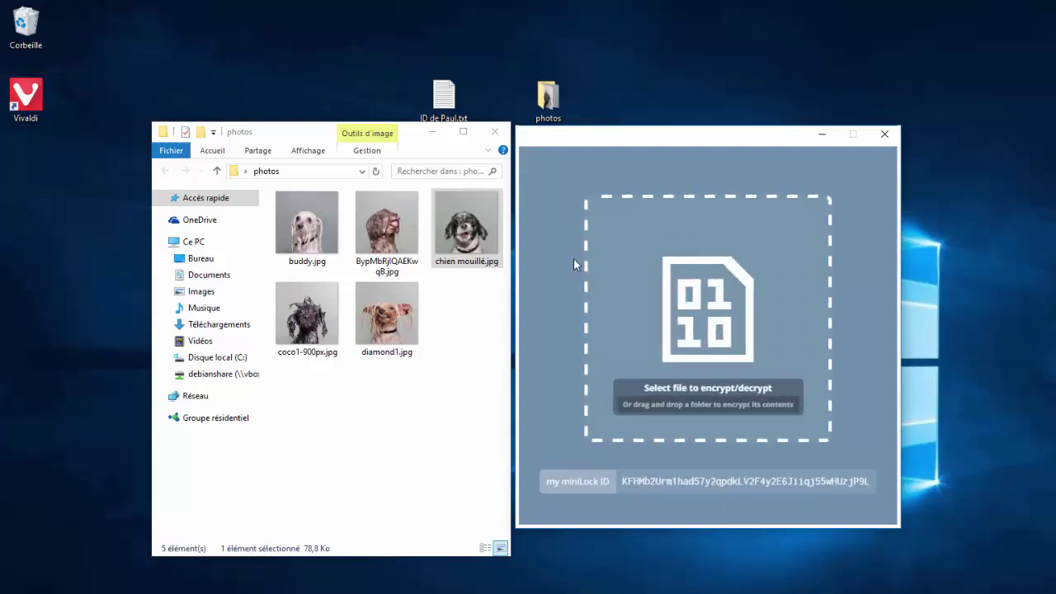
click(232, 324)
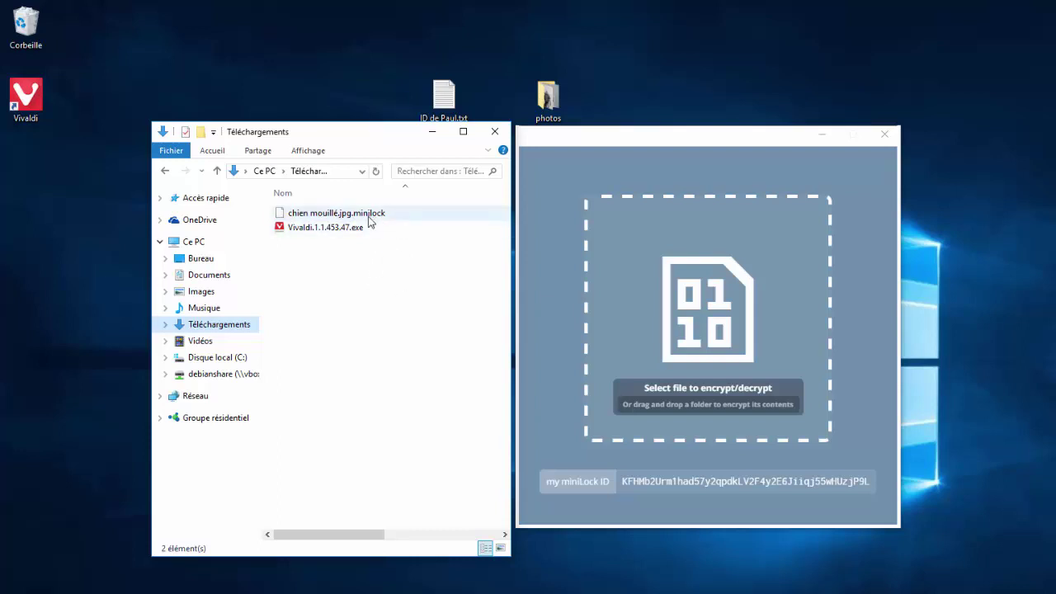
Decrypt chien mouillé.jpg.minilock to chien mouillé.jpg, then view and close the restored photo
drag(355, 212, 715, 329)
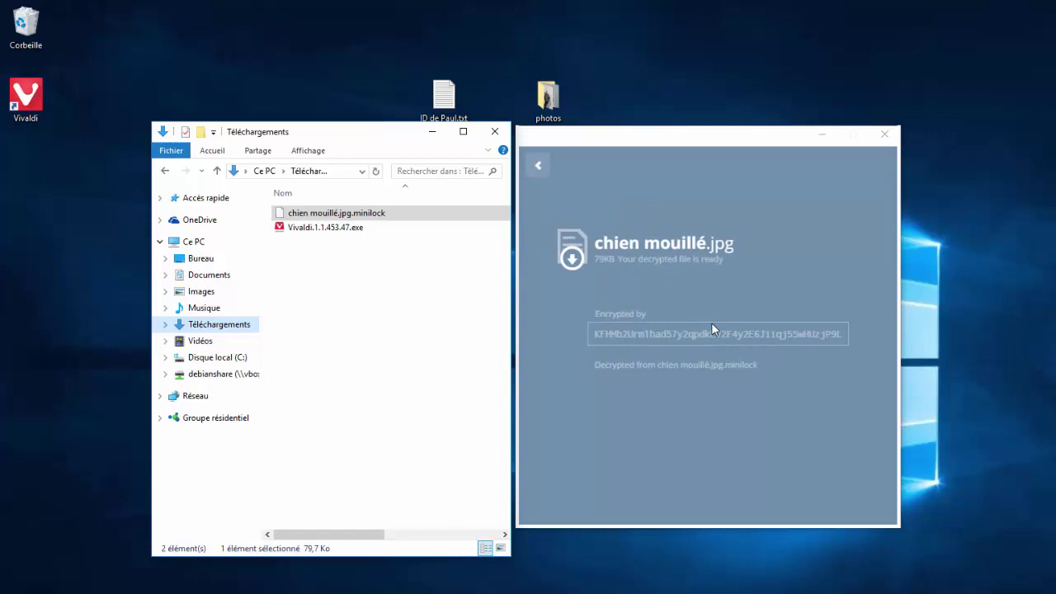
click(571, 267)
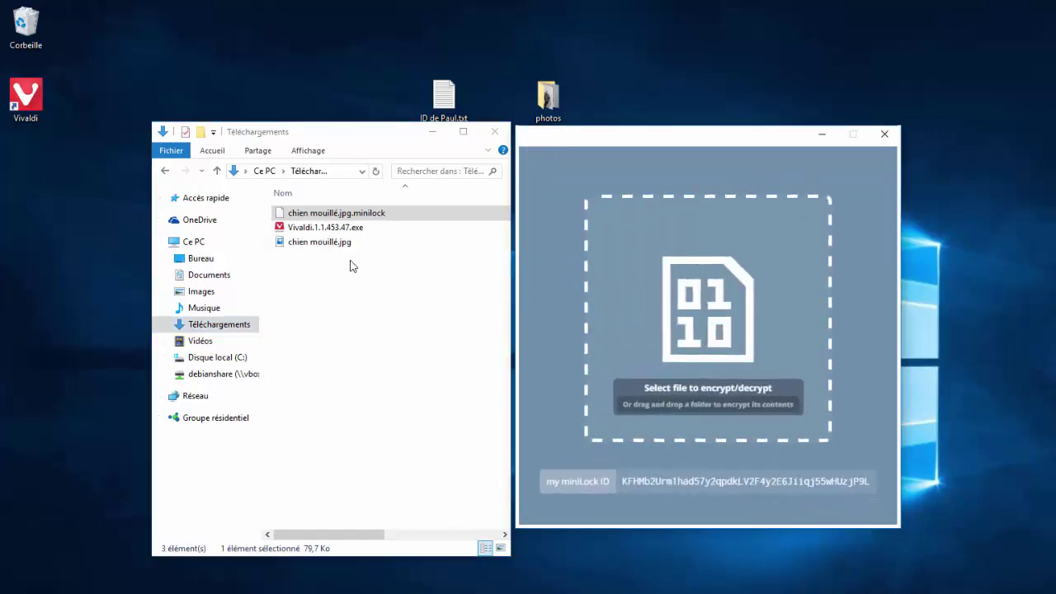
click(346, 250)
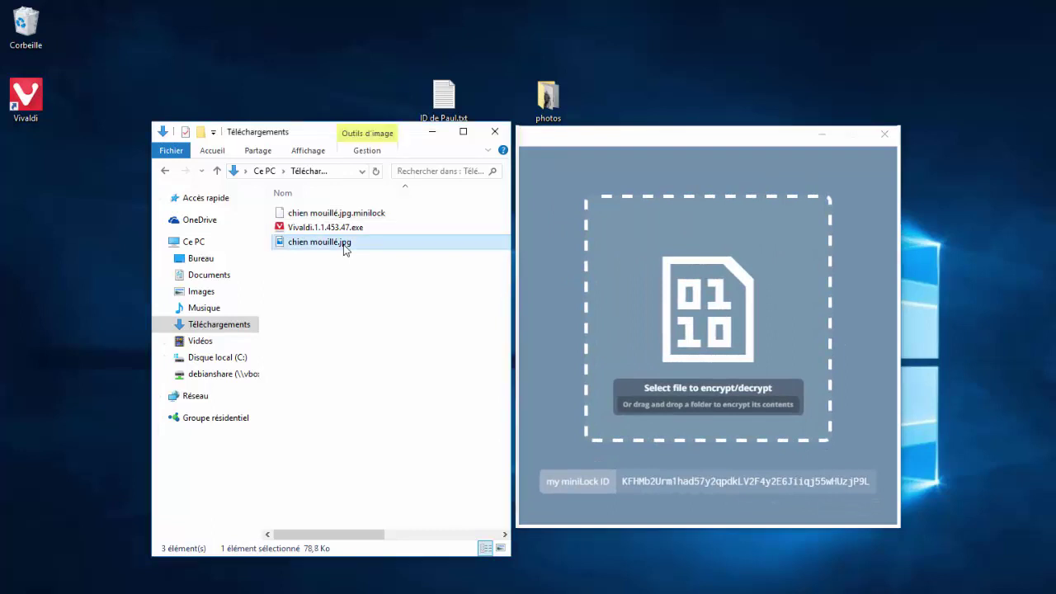
double_click(345, 243)
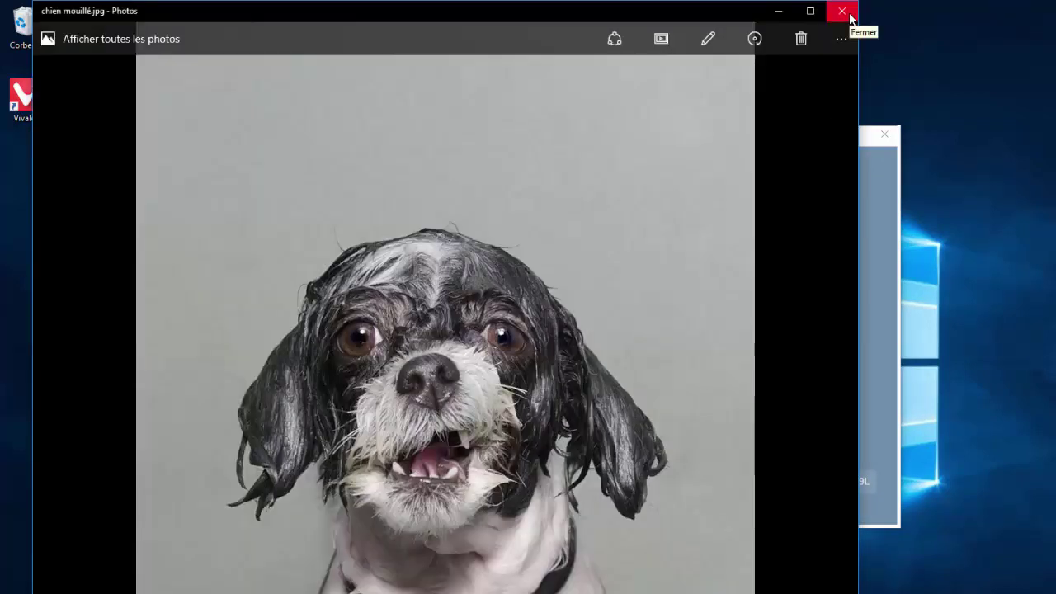
click(842, 11)
Delete the decrypted chien mouillé.jpg and chien mouillé.jpg.minilock, then return to the photos folder
right_click(334, 247)
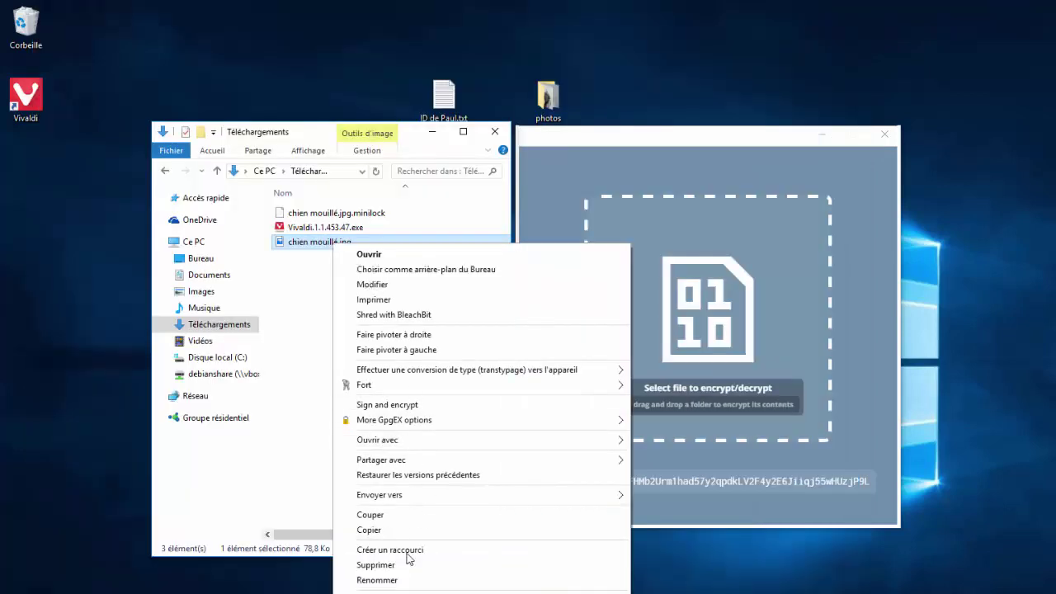
click(406, 563)
right_click(350, 213)
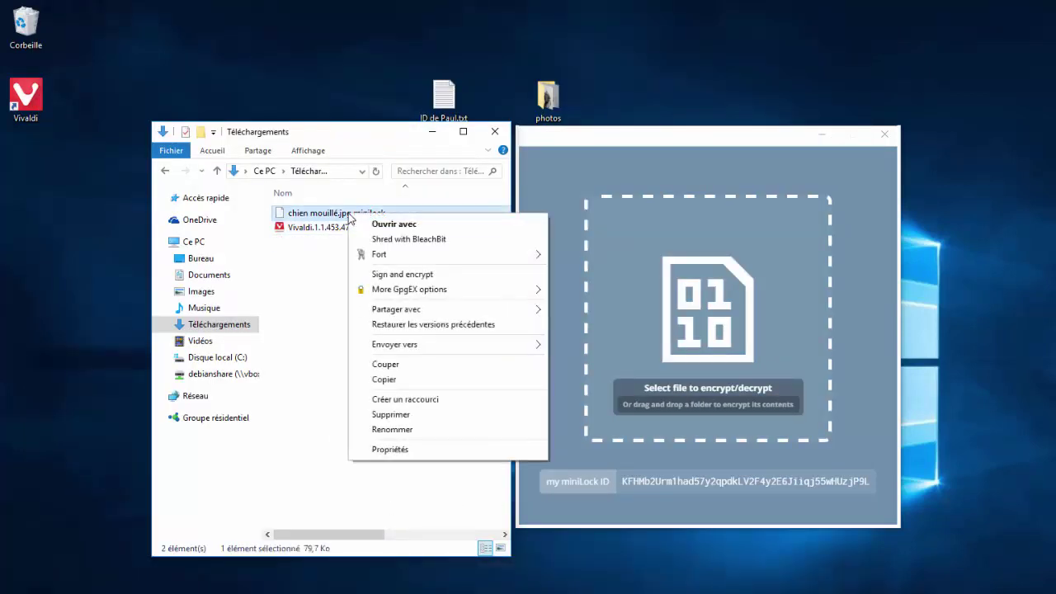
click(414, 415)
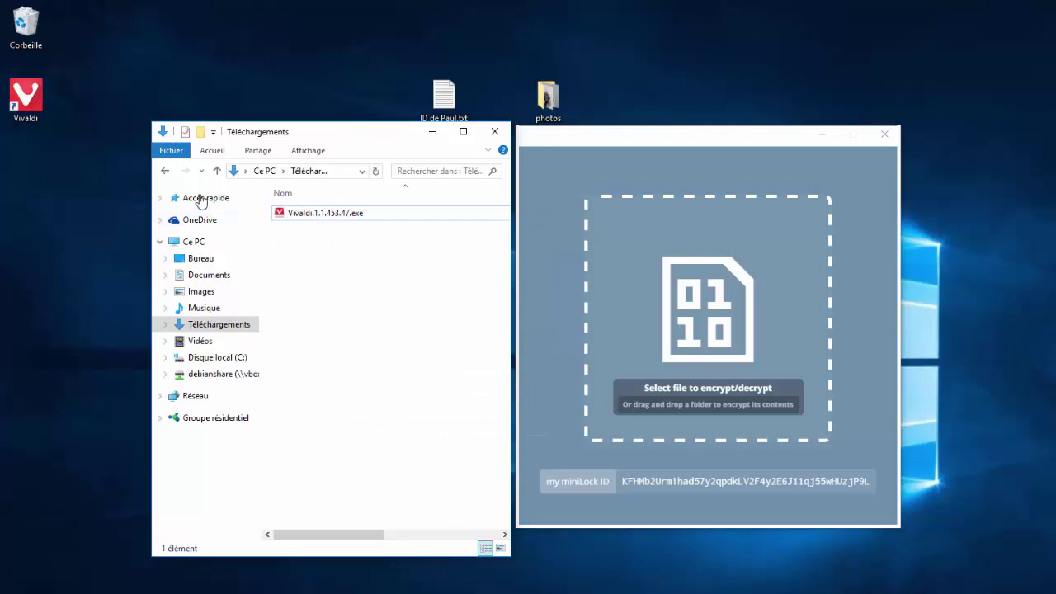
click(165, 170)
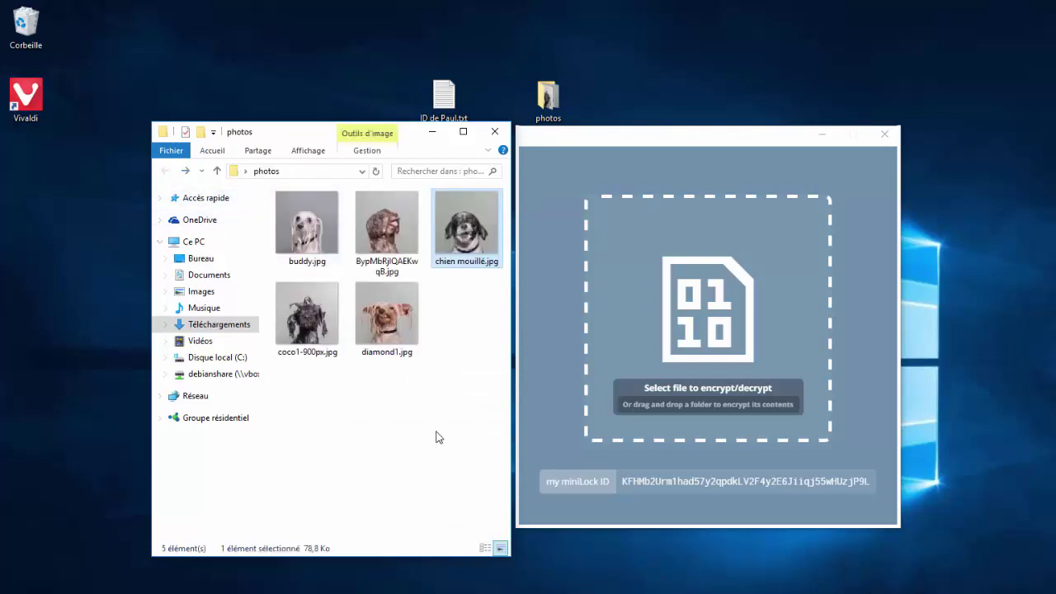
click(445, 466)
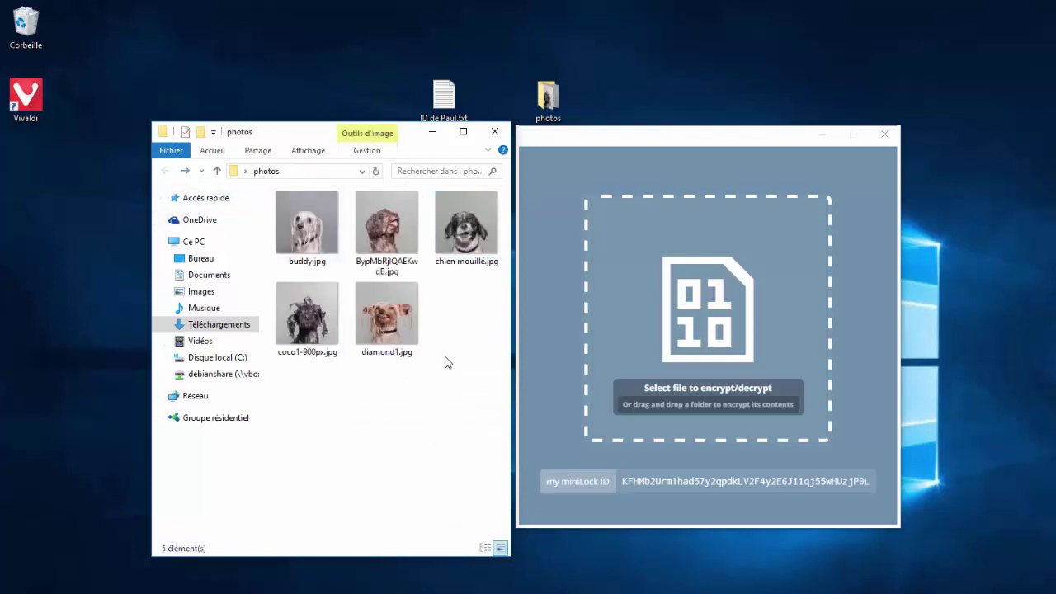
Encrypt chien mouillé.jpg with a random filename, saving 21Qh5mdAa.minilock into Téléchargements
drag(453, 237, 732, 321)
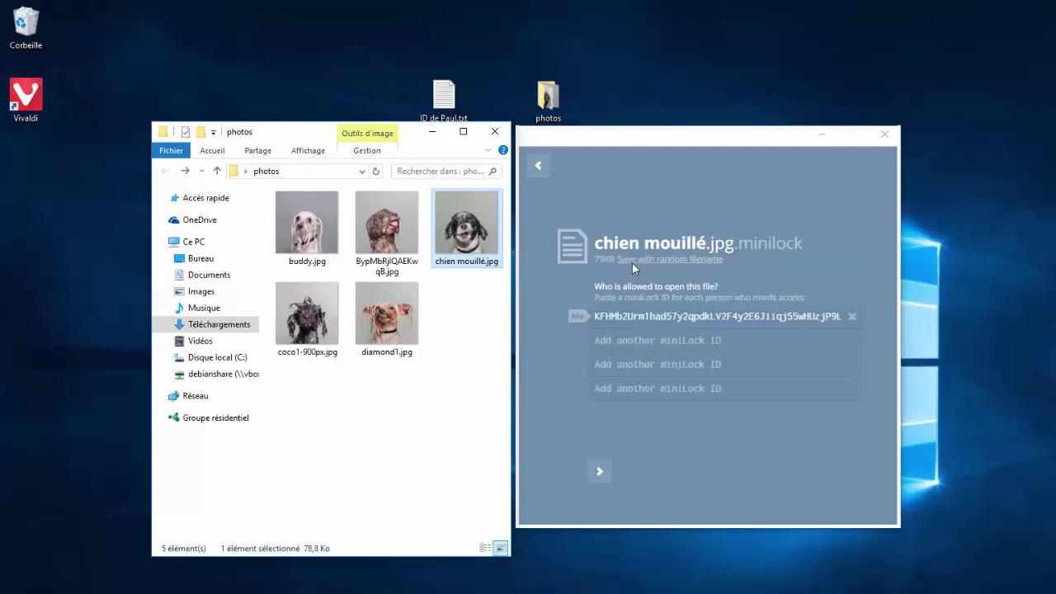
click(703, 262)
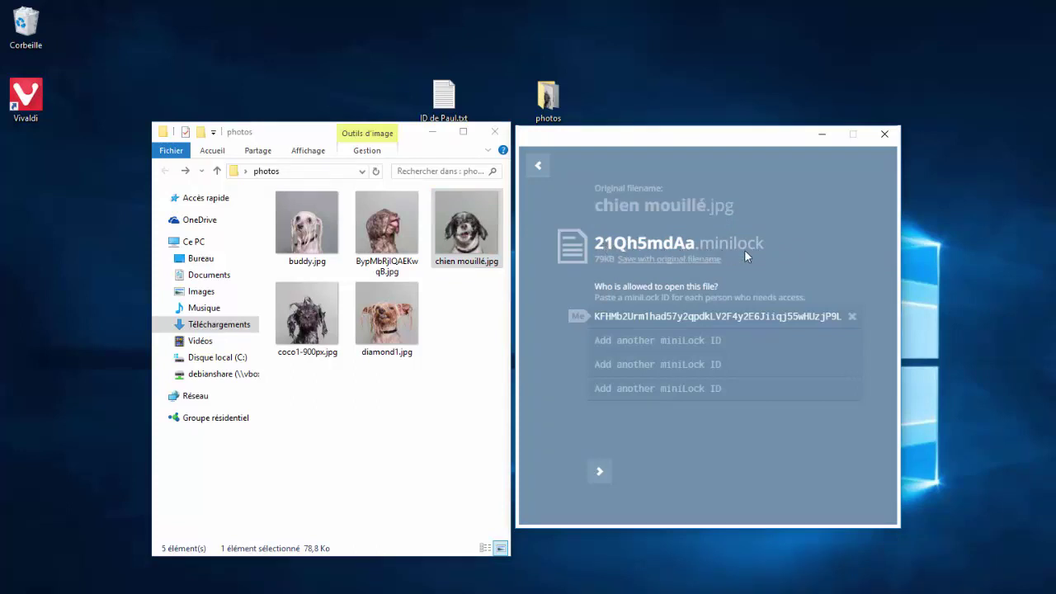
click(607, 468)
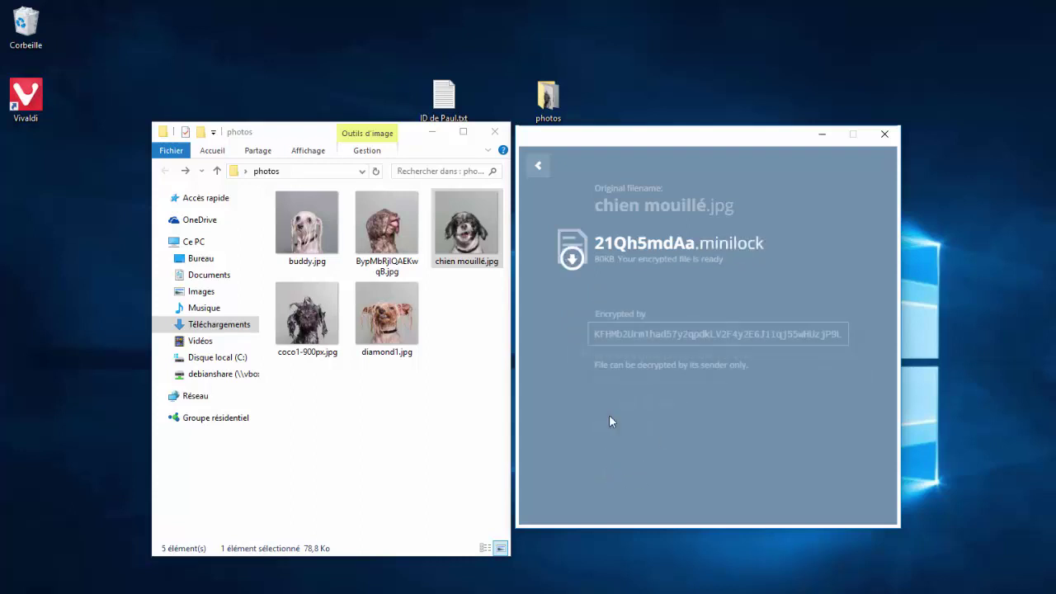
click(571, 259)
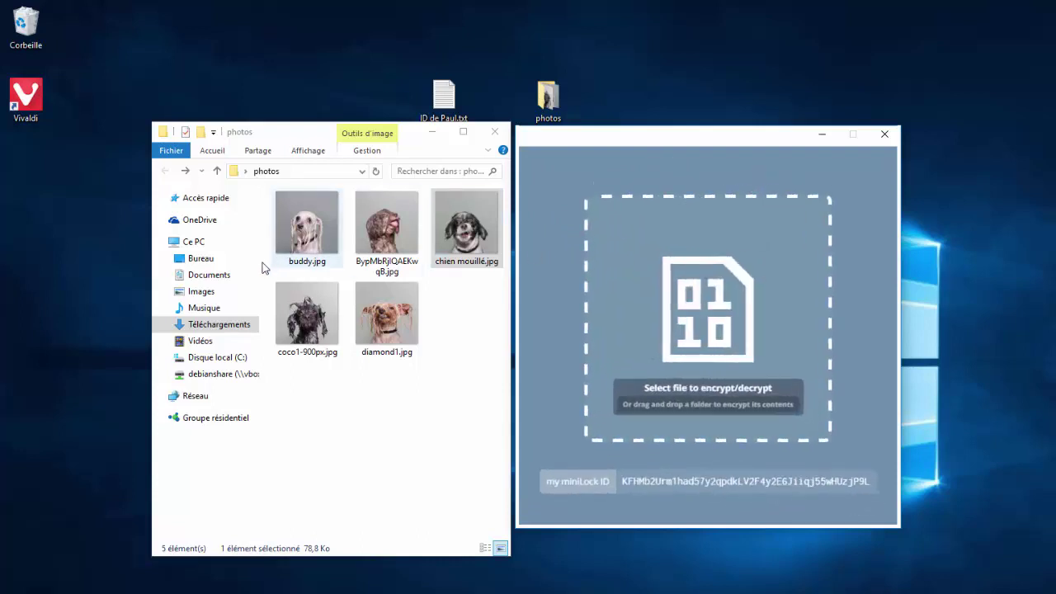
click(221, 328)
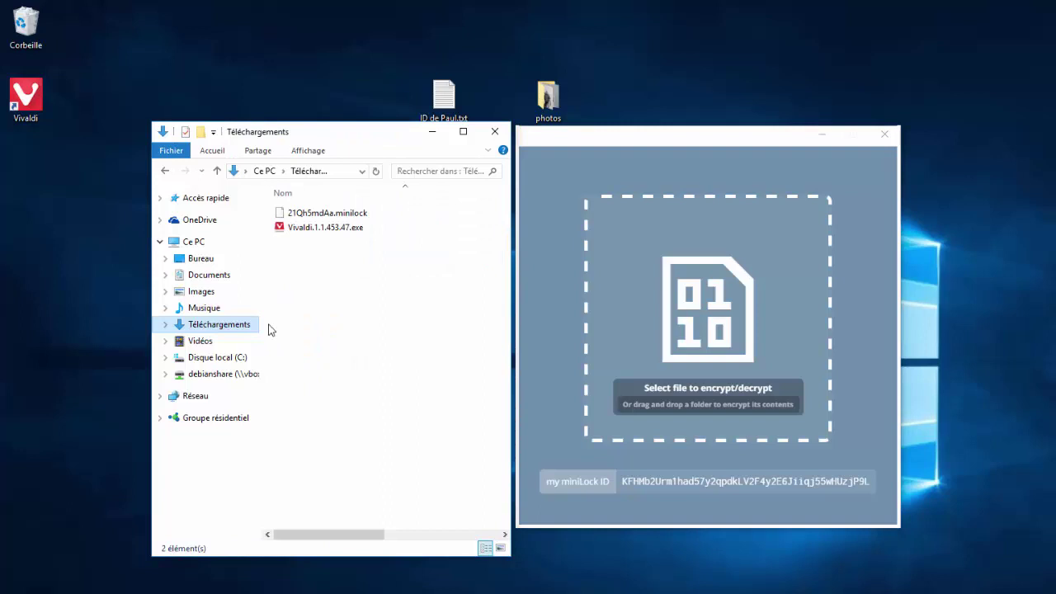
Decrypt 21Qh5mdAa.minilock and save the restored chien mouillé.jpg in Téléchargements
click(363, 213)
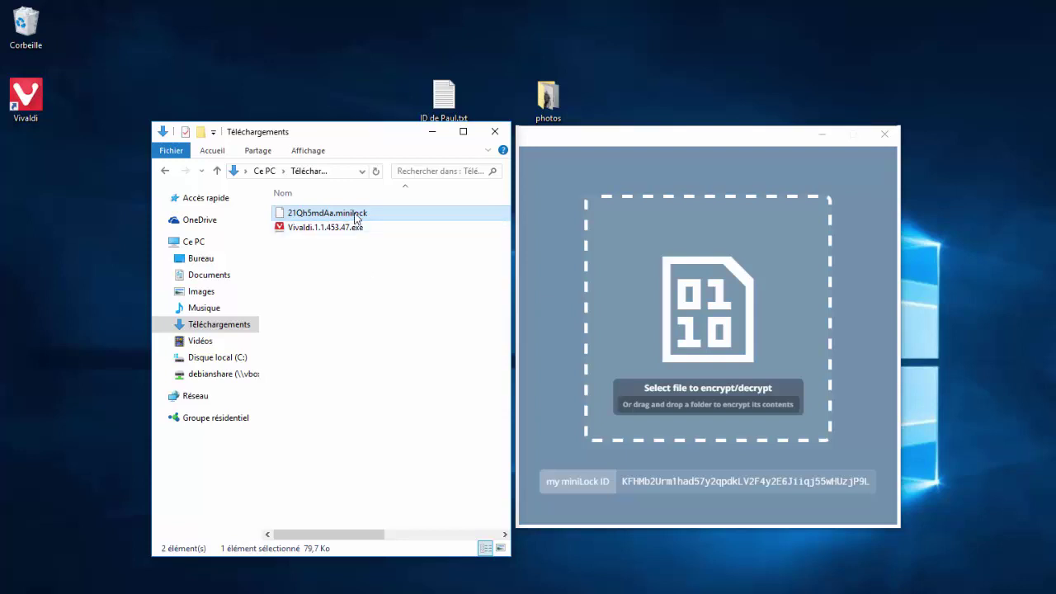
drag(363, 213, 718, 280)
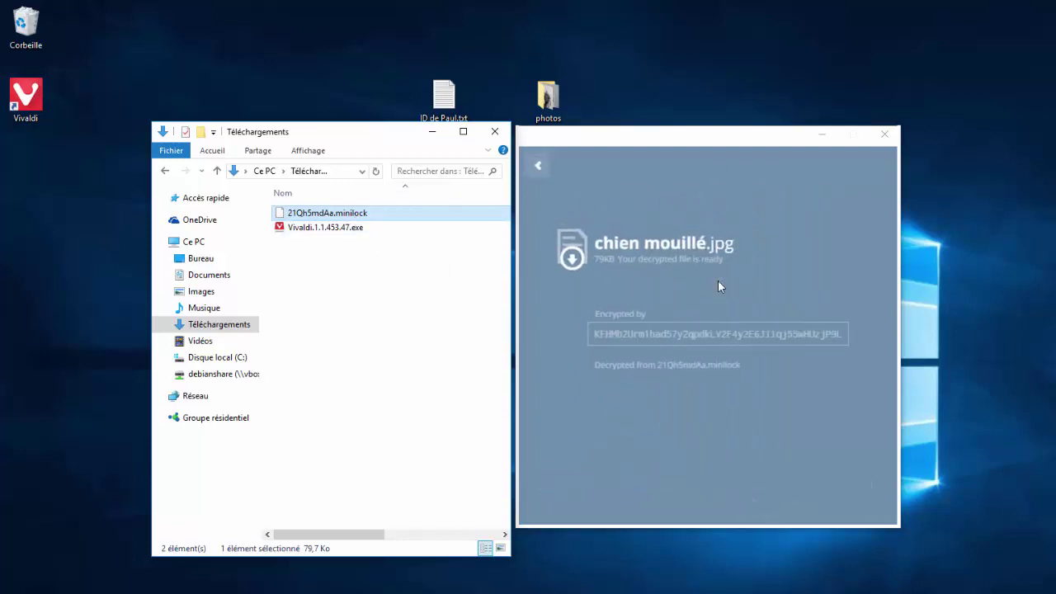
click(575, 259)
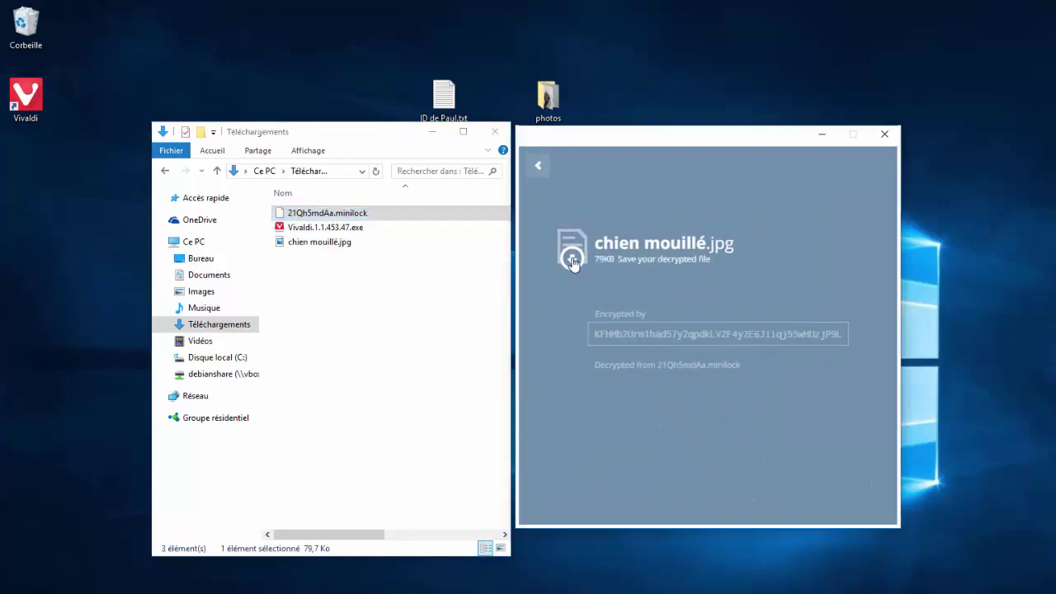
click(342, 245)
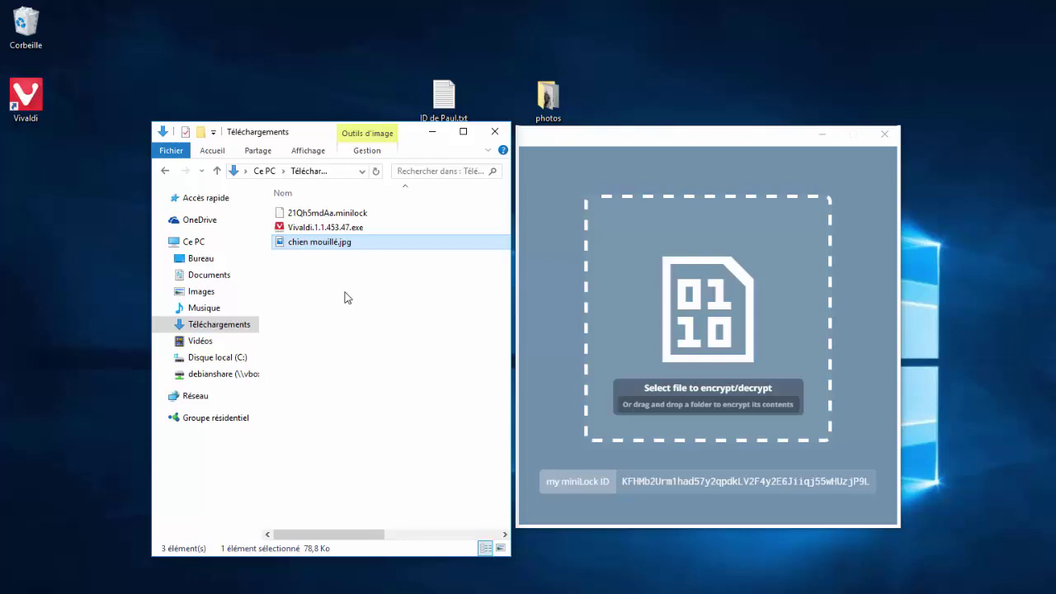
Delete the decrypted chien mouillé.jpg and 21Qh5mdAa.minilock, then go back to the photos folder
right_click(348, 242)
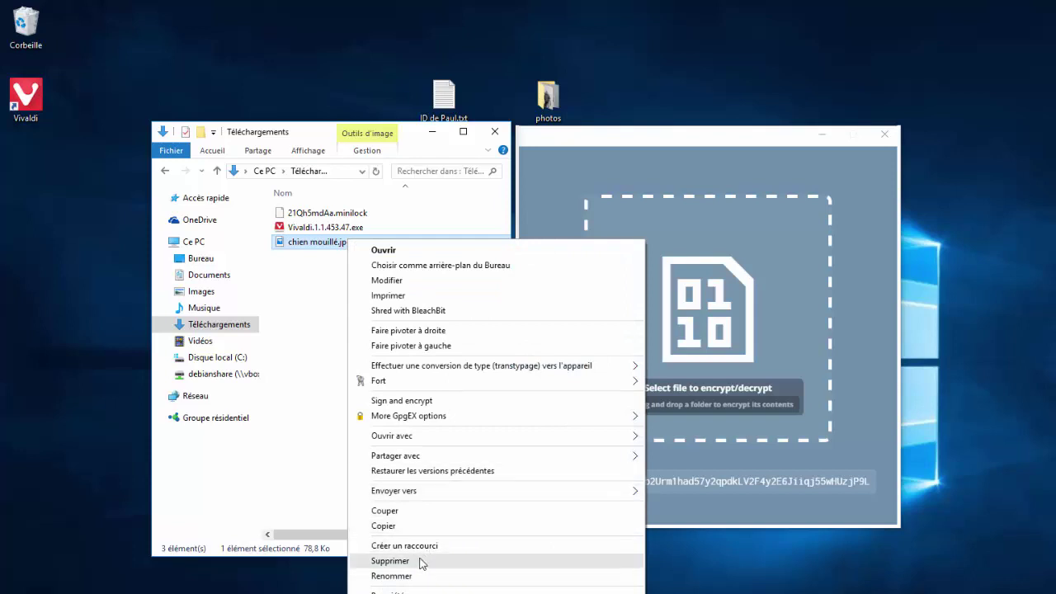
click(421, 561)
right_click(354, 215)
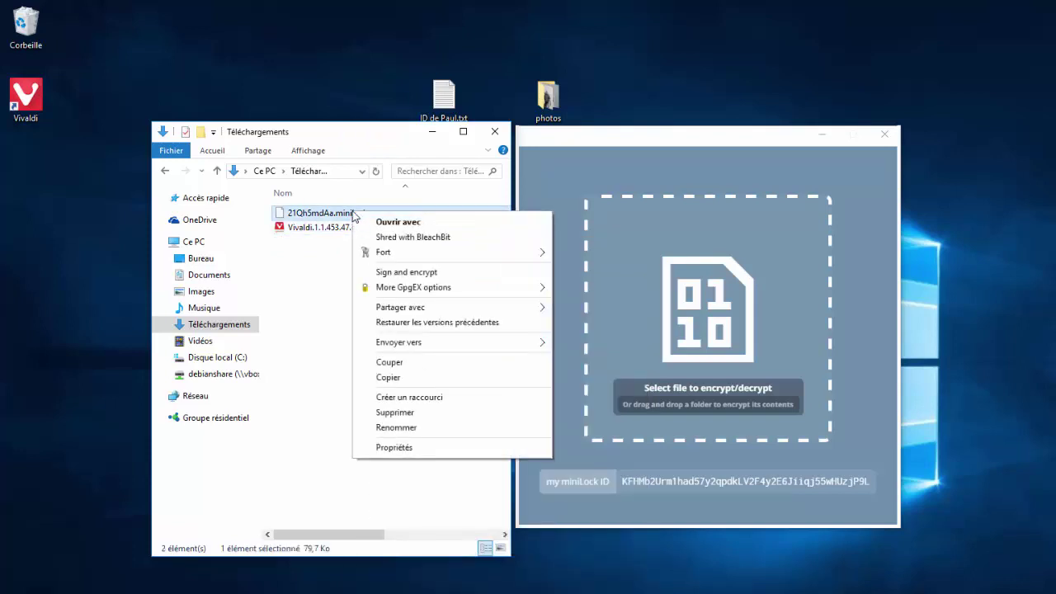
click(398, 415)
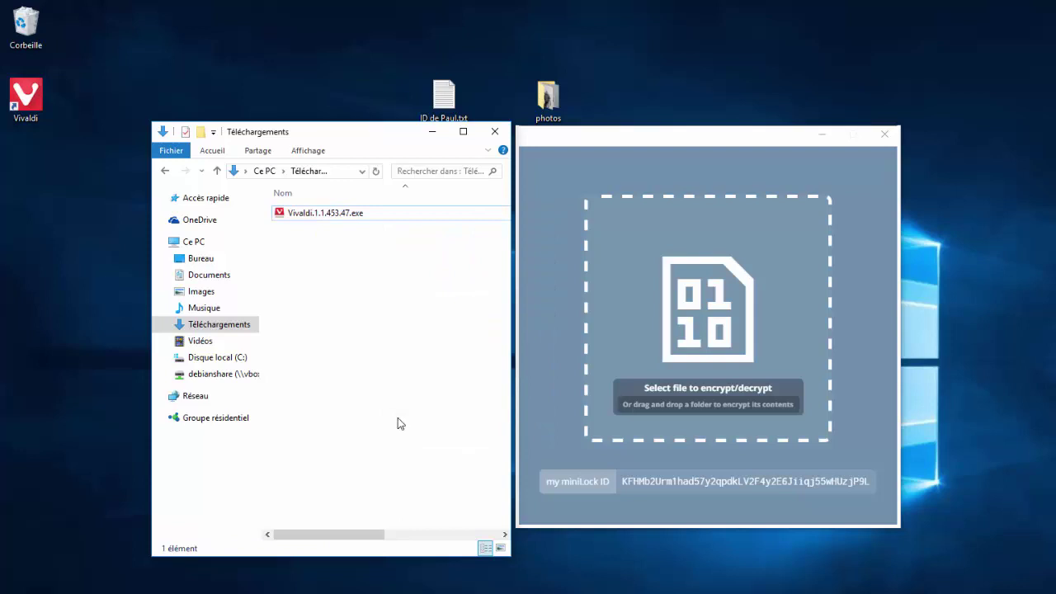
click(162, 174)
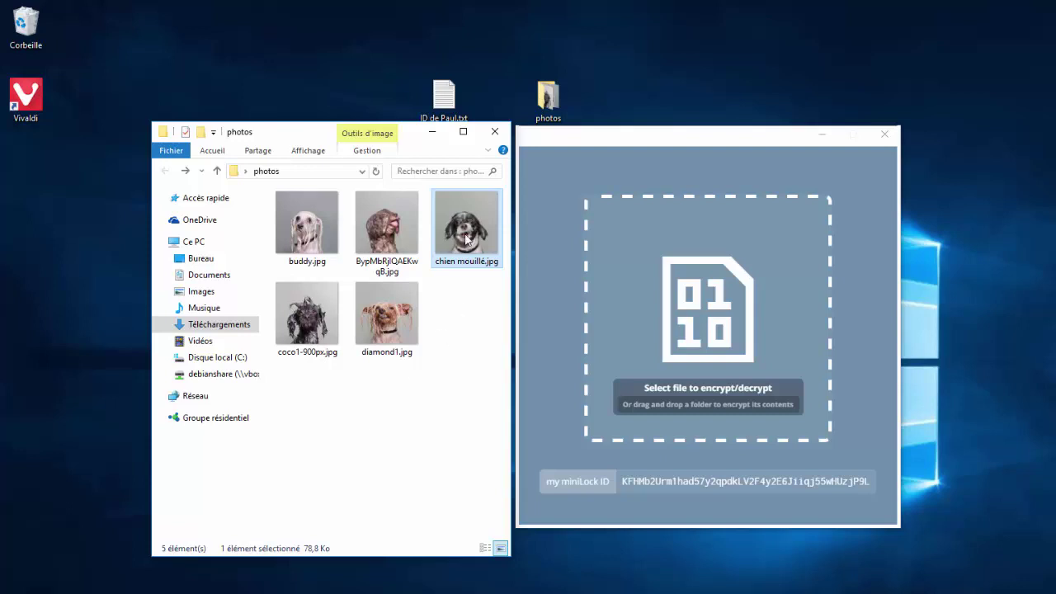
Load chien mouillé.jpg and paste the recipient's ID from the desktop text file as second recipient
drag(467, 238, 722, 328)
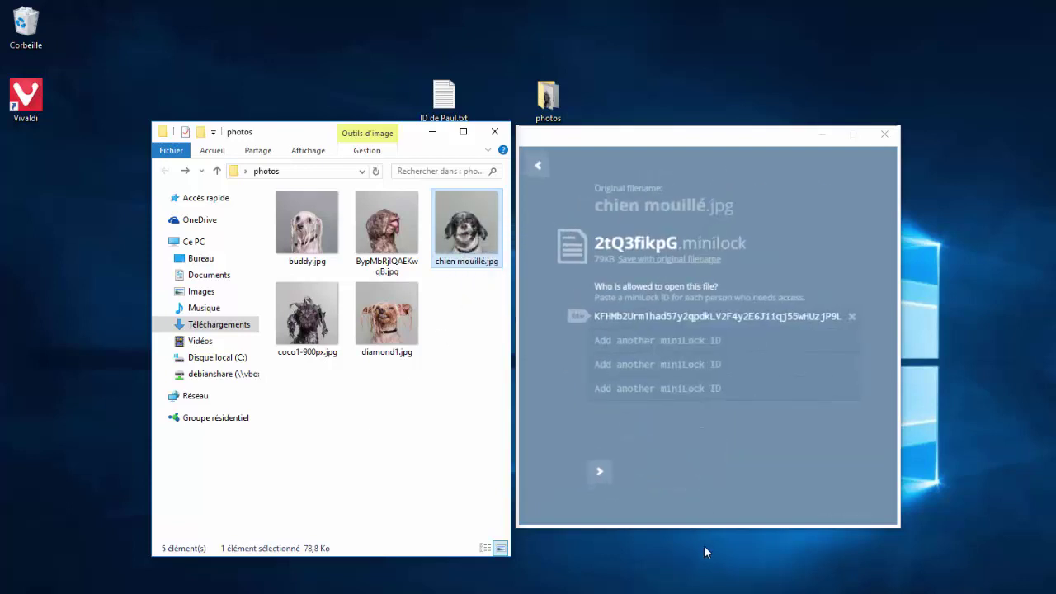
double_click(446, 97)
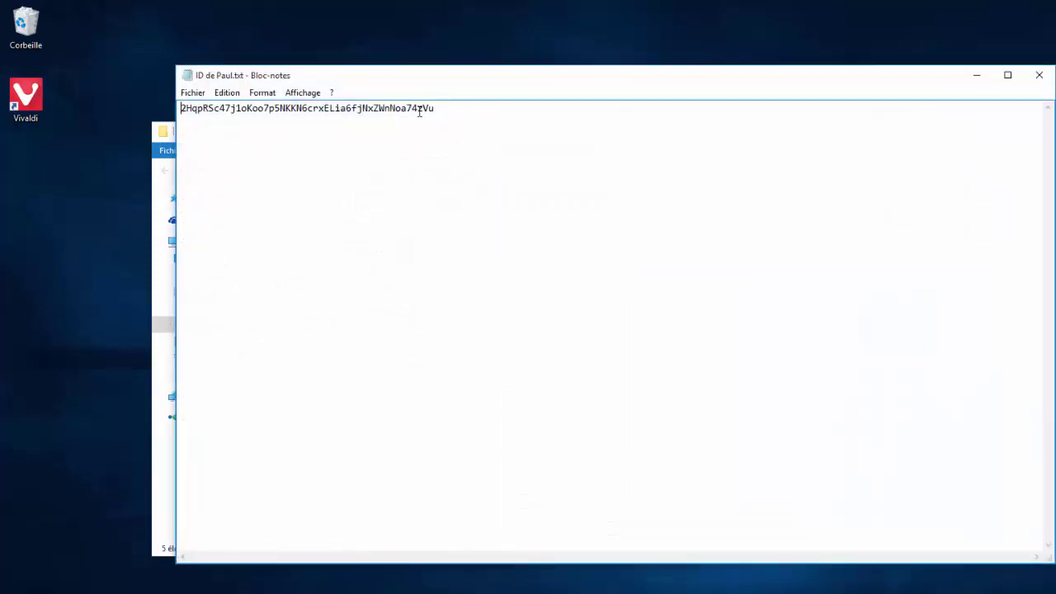
double_click(418, 109)
right_click(418, 109)
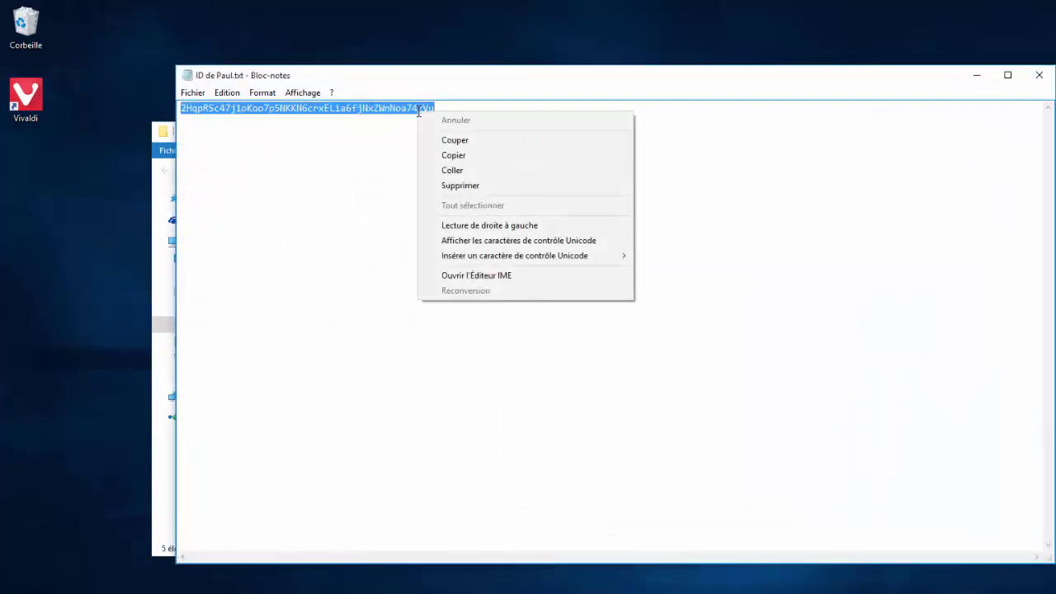
click(443, 155)
click(1039, 75)
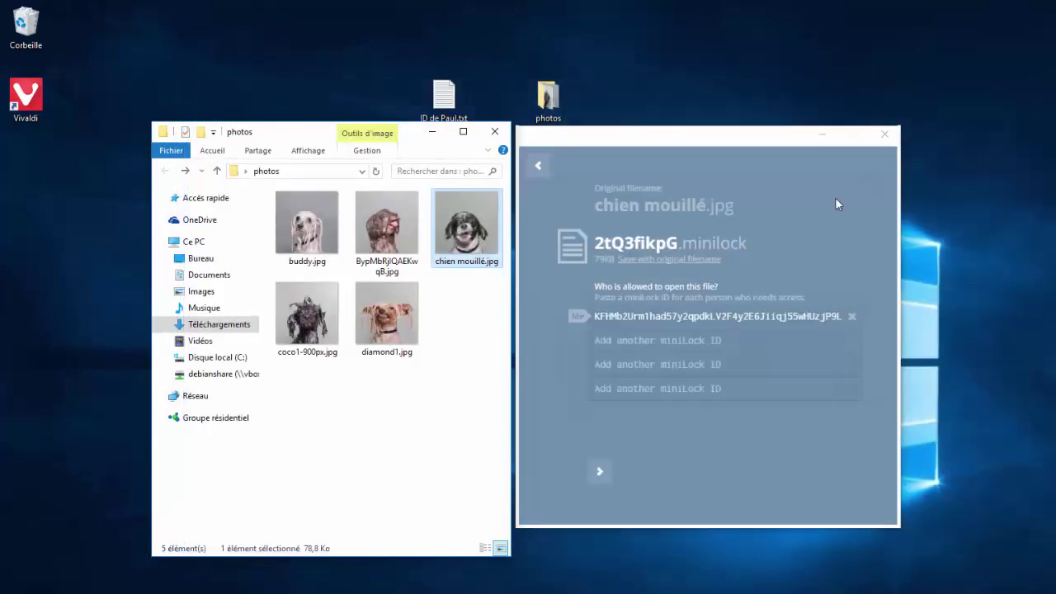
right_click(660, 338)
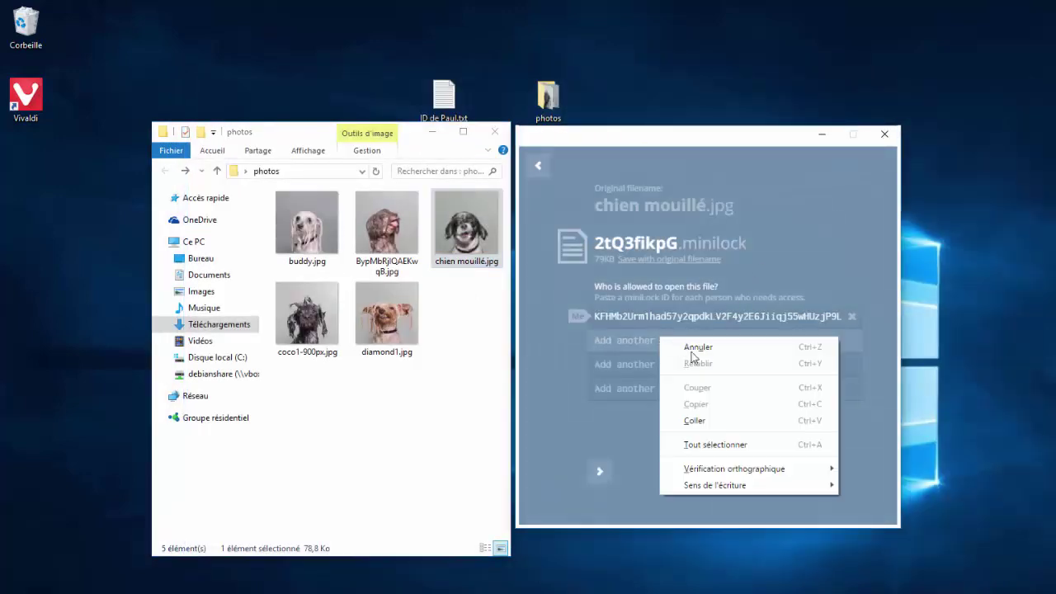
click(695, 421)
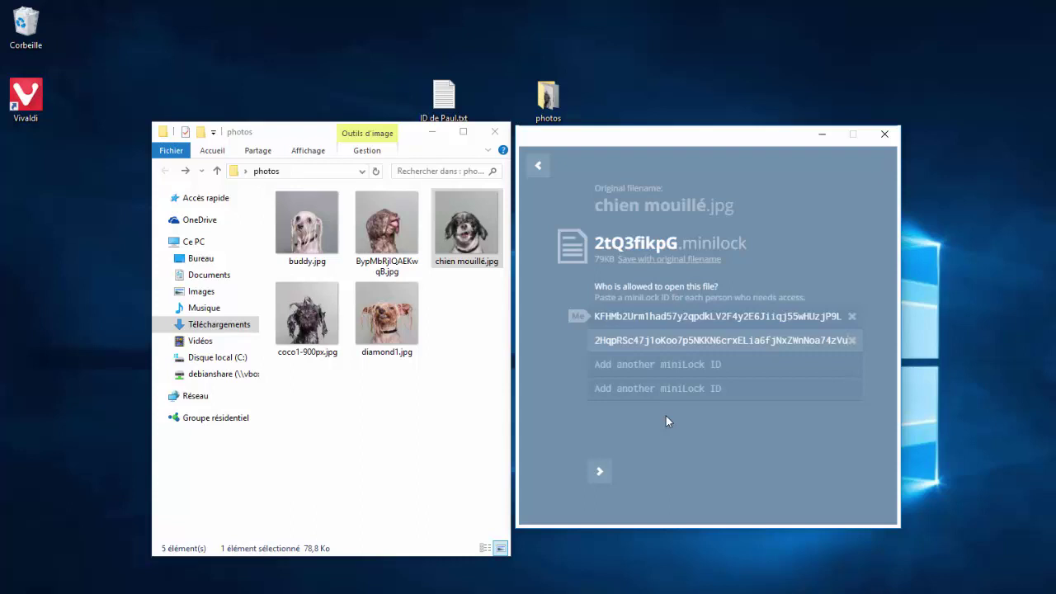
Encrypt the photo for both recipients and save 2tQ3fikpG.minilock to Téléchargements
click(600, 471)
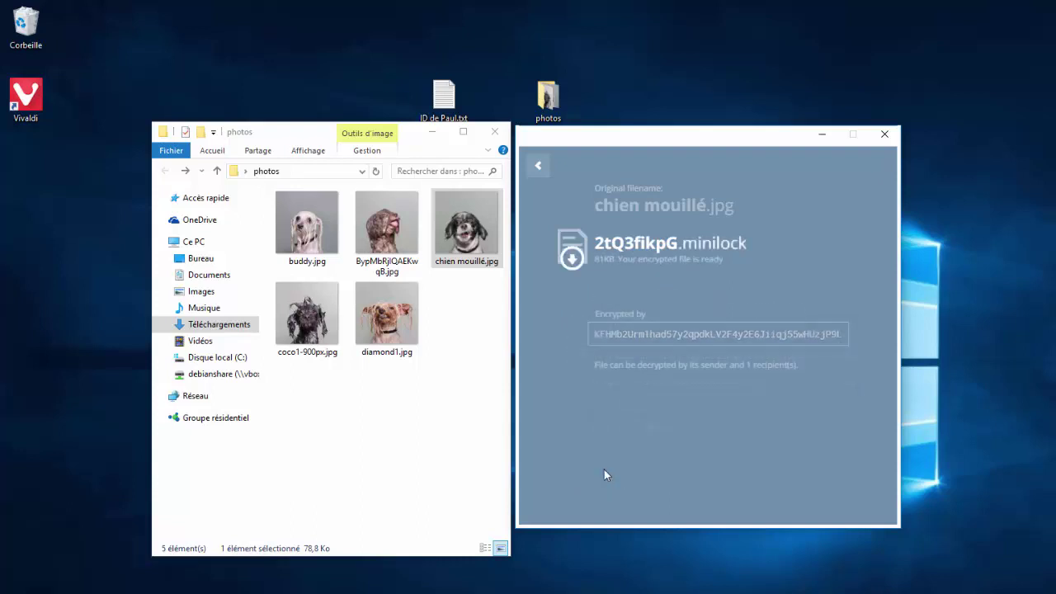
click(569, 261)
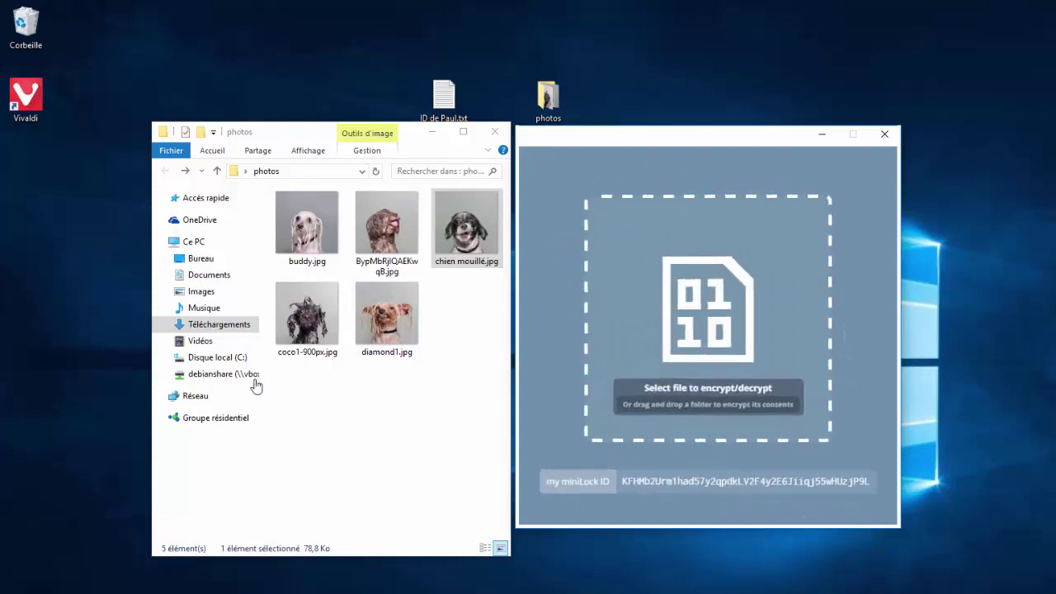
click(214, 324)
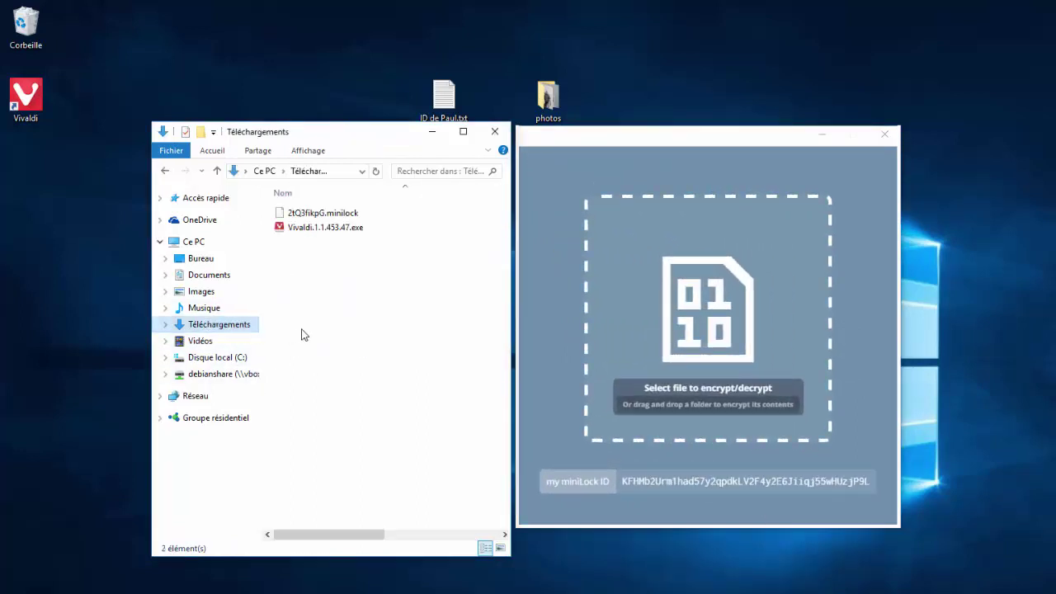
Delete 2tQ3fikpG.minilock from Téléchargements and return to the photos folder
click(338, 216)
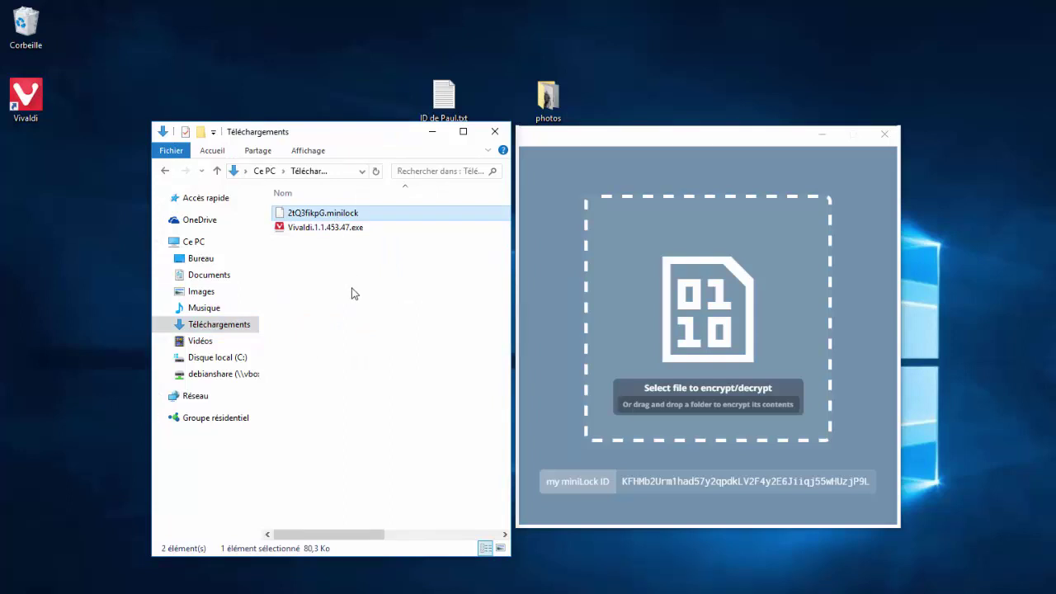
right_click(348, 218)
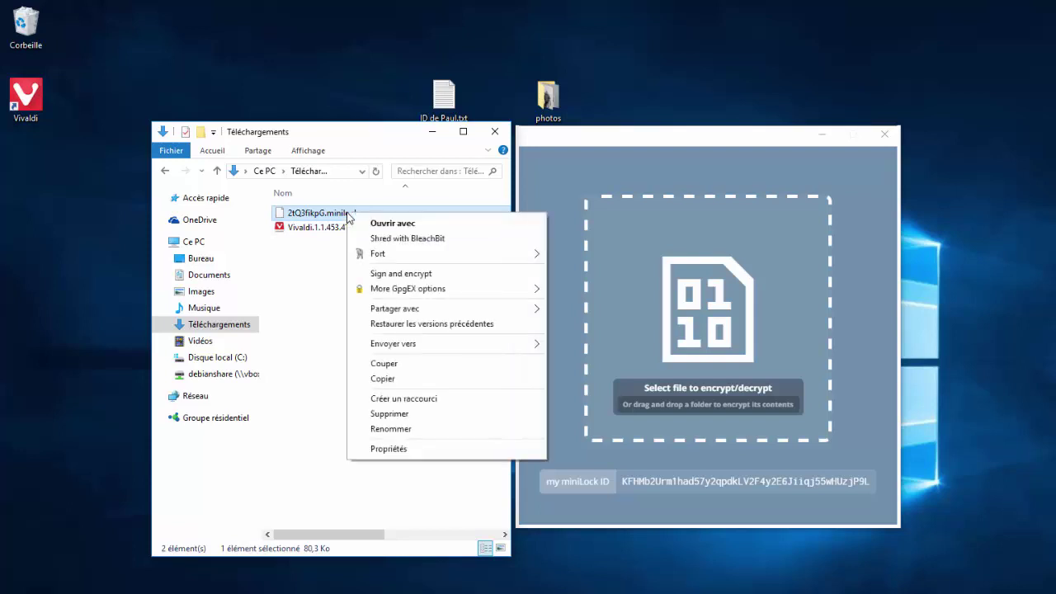
click(377, 412)
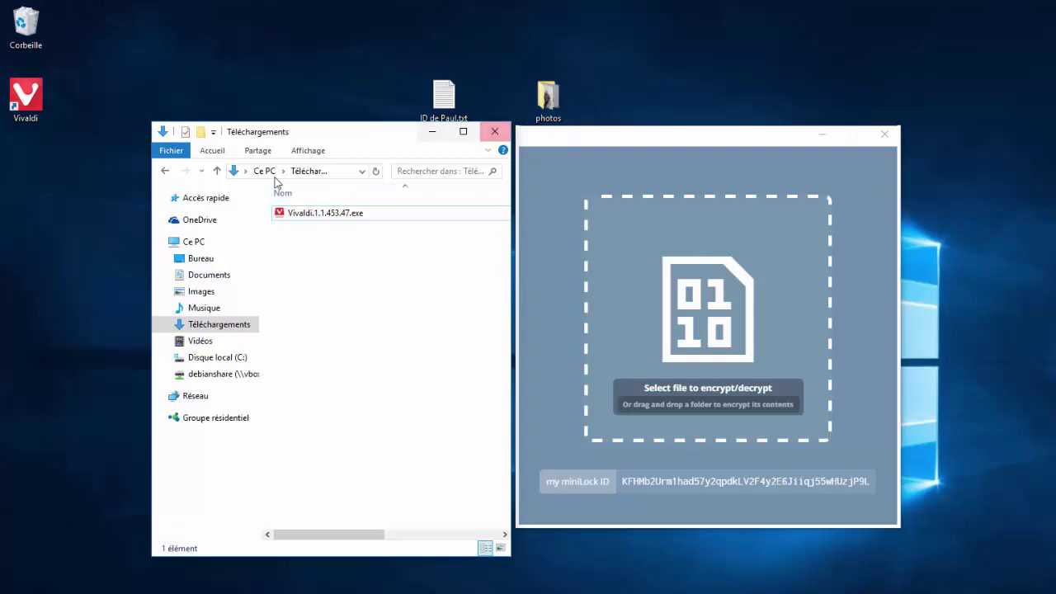
click(165, 171)
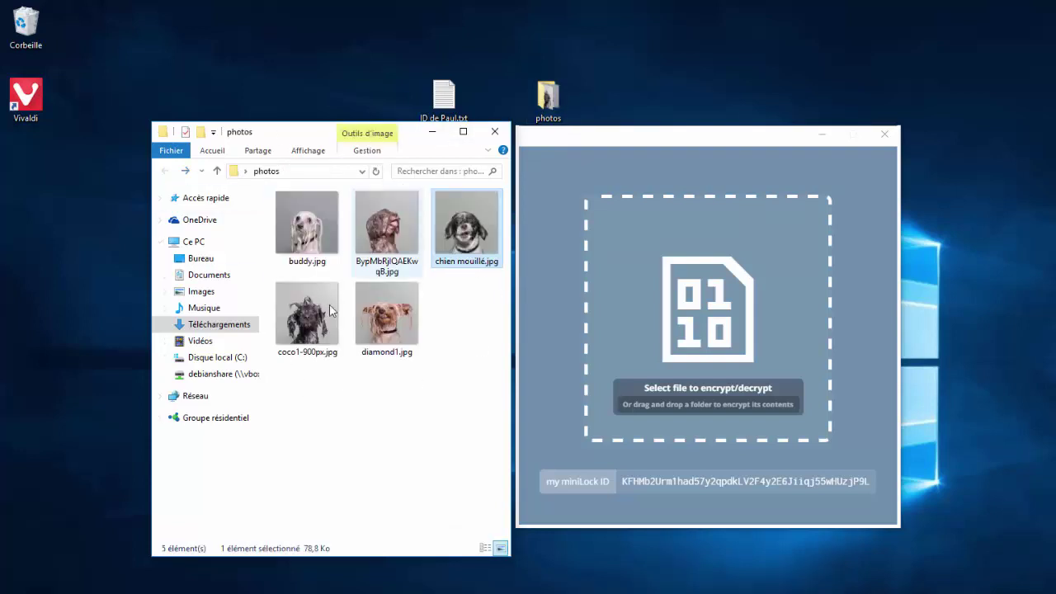
Encrypt the whole photos folder as 27JL5r2Jy.minilock and save it to Téléchargements
click(552, 100)
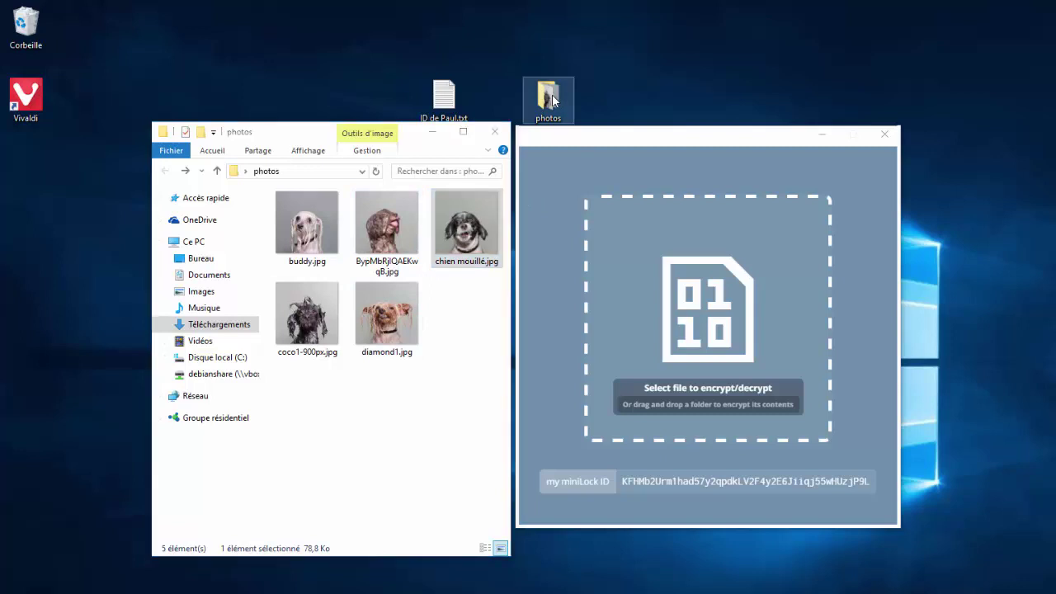
drag(552, 99, 724, 308)
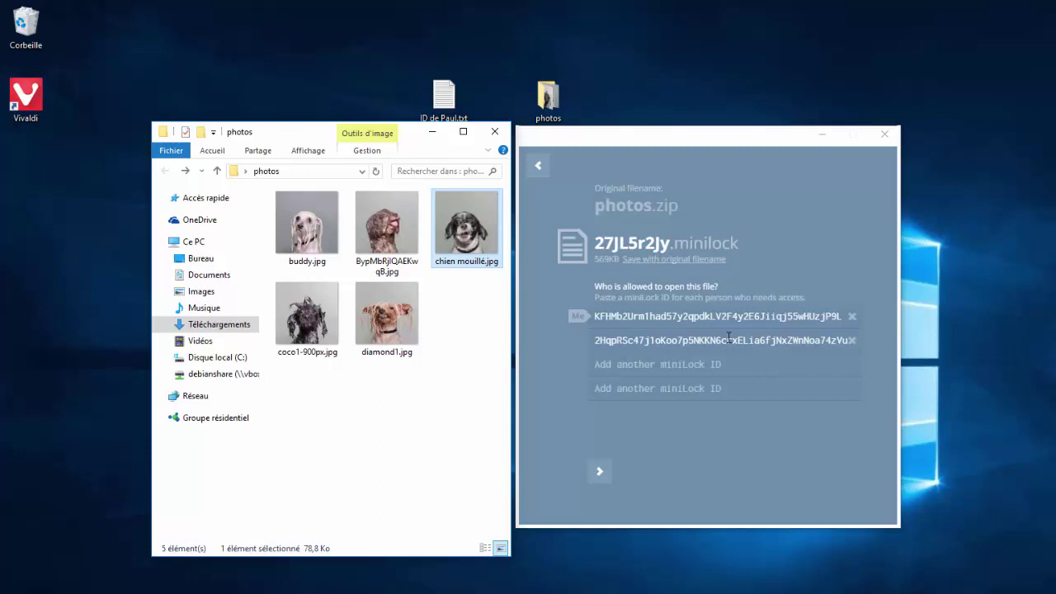
click(601, 473)
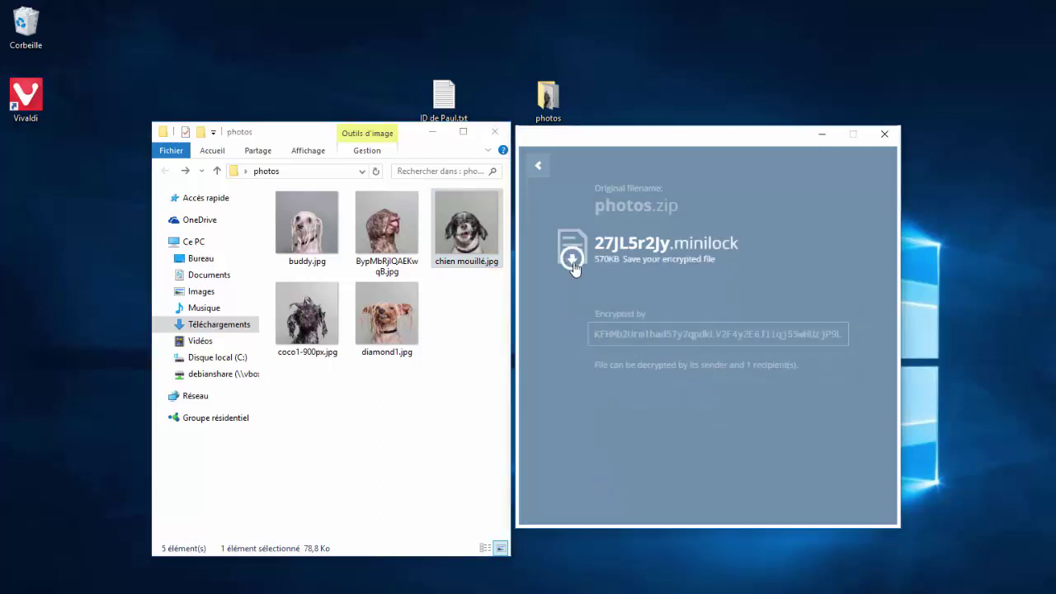
click(573, 260)
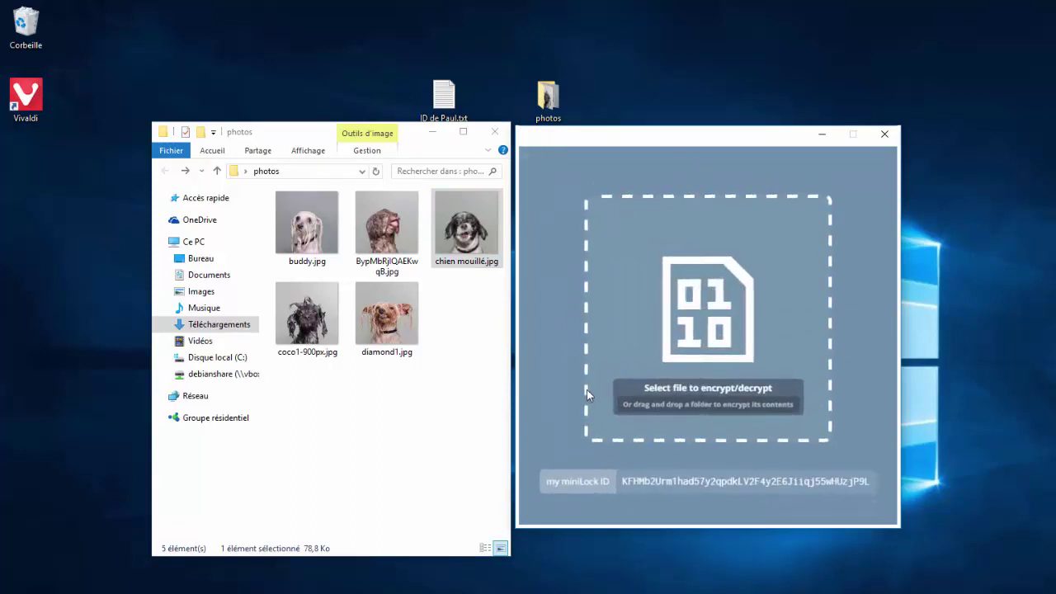
click(246, 325)
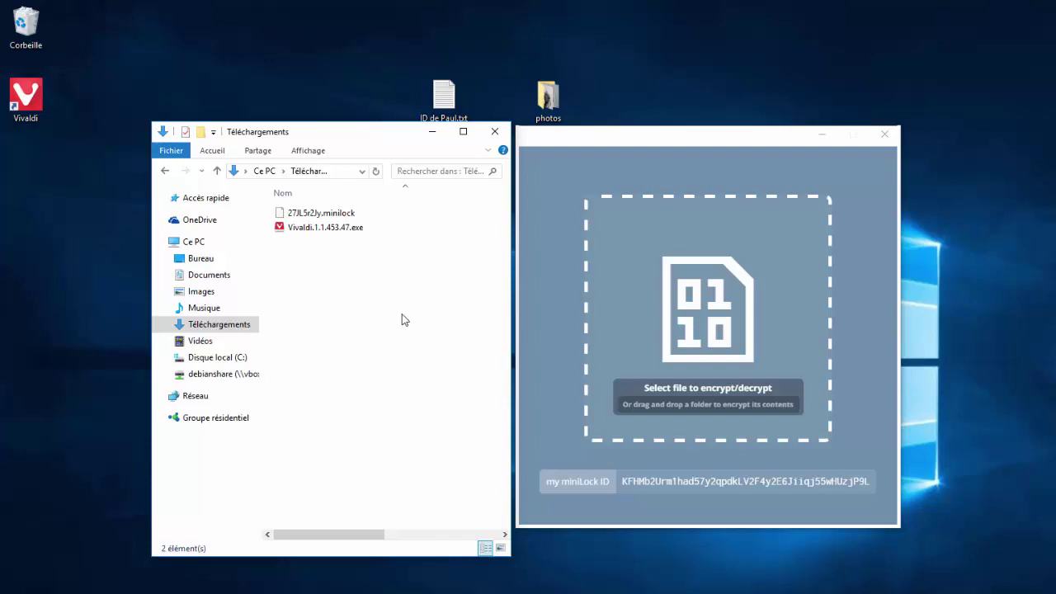
Decrypt 27JL5r2Jy.minilock and save the resulting photos.zip to Téléchargements
drag(313, 213, 700, 307)
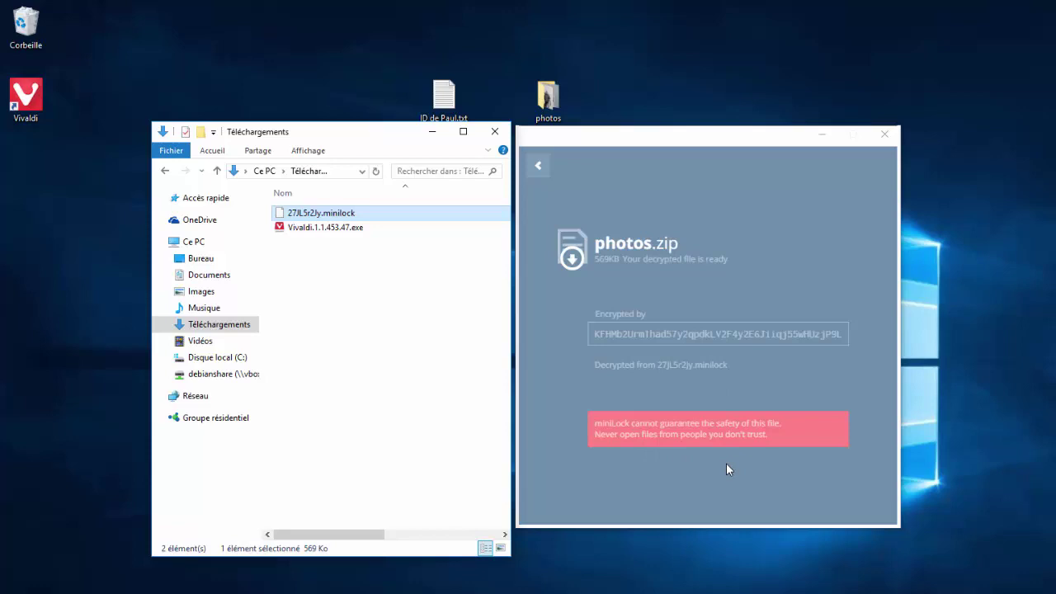
click(569, 261)
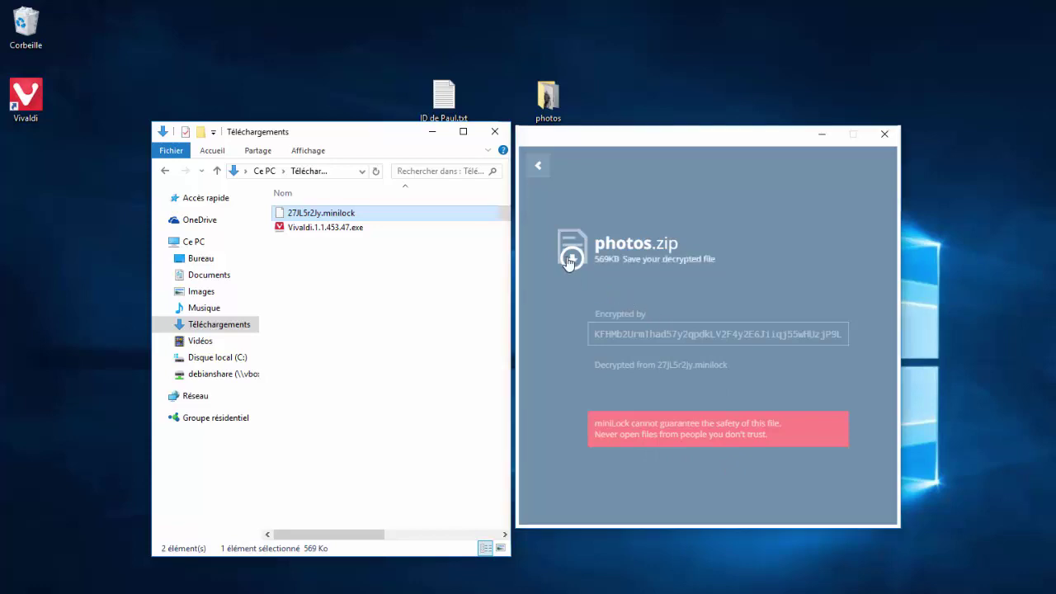
click(569, 260)
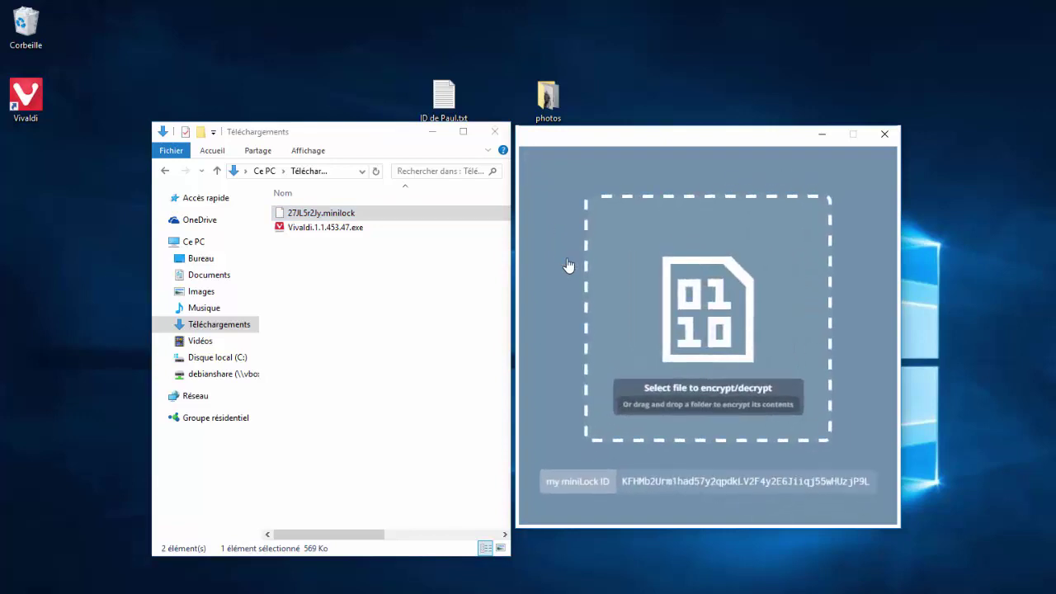
Bring the Téléchargements browser window forward and load vivaldi://apps to list the installed apps
click(393, 308)
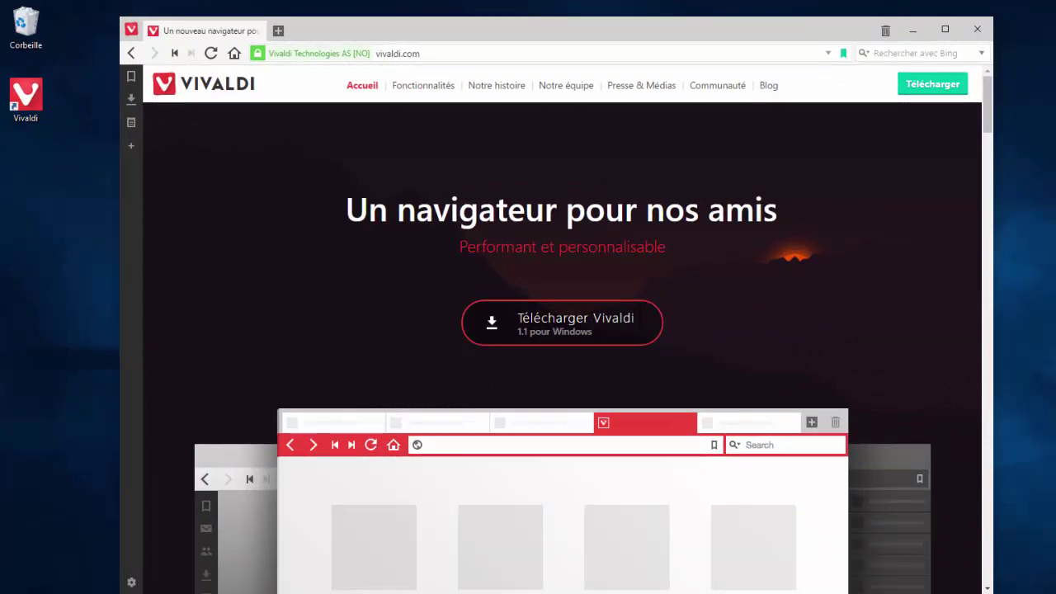
click(523, 55)
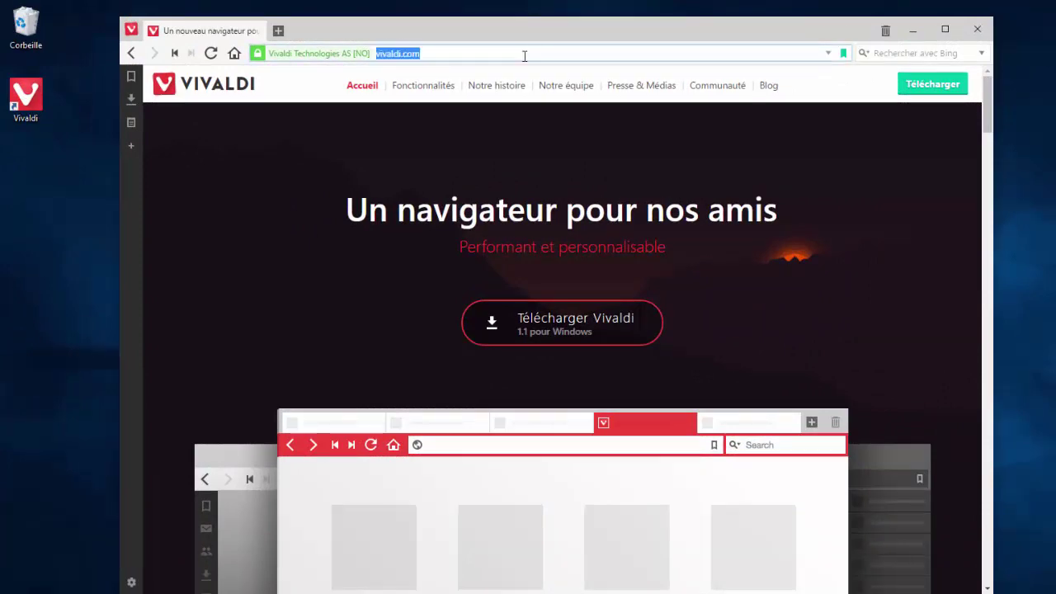
text(v)
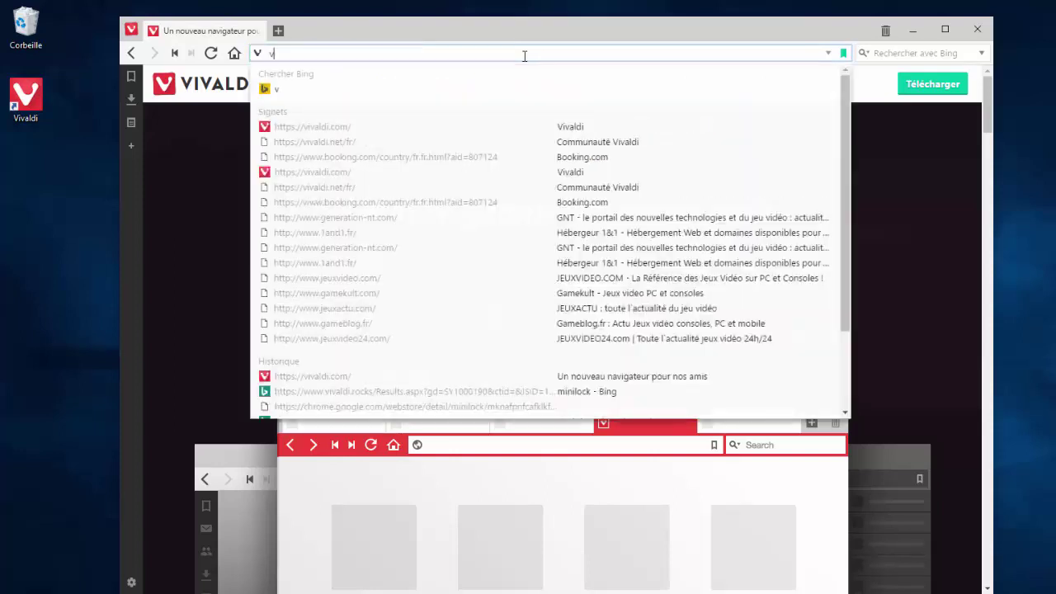
text(ivvald)
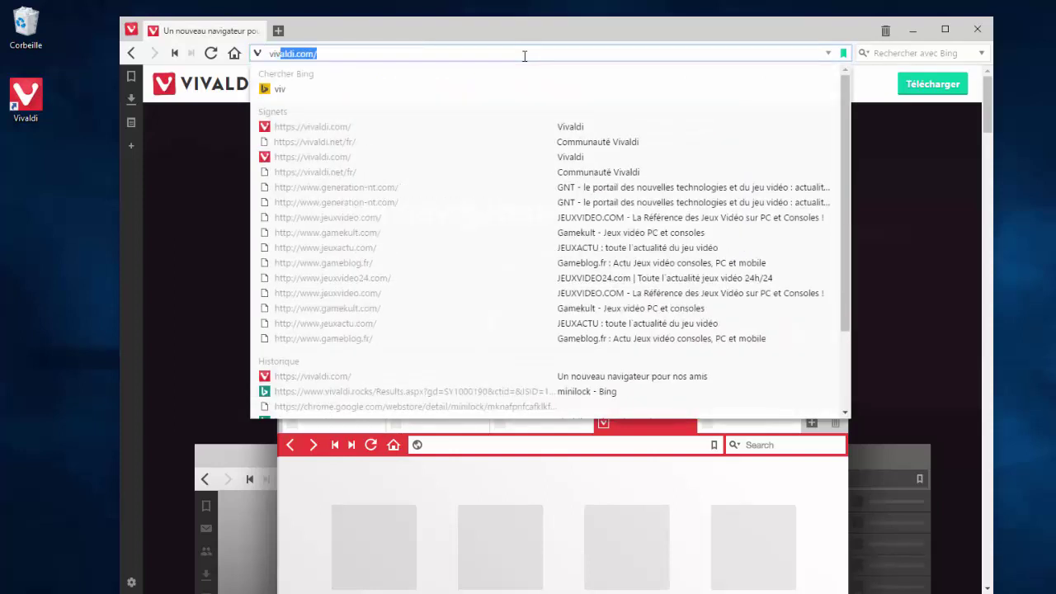
text(i)
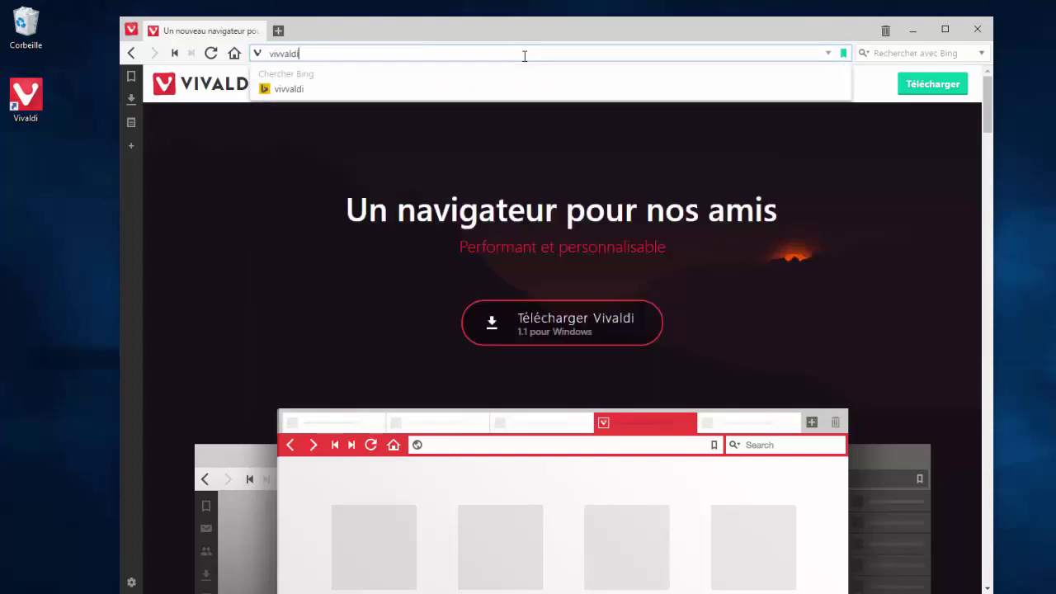
text(://apps)
key(BackSpace)
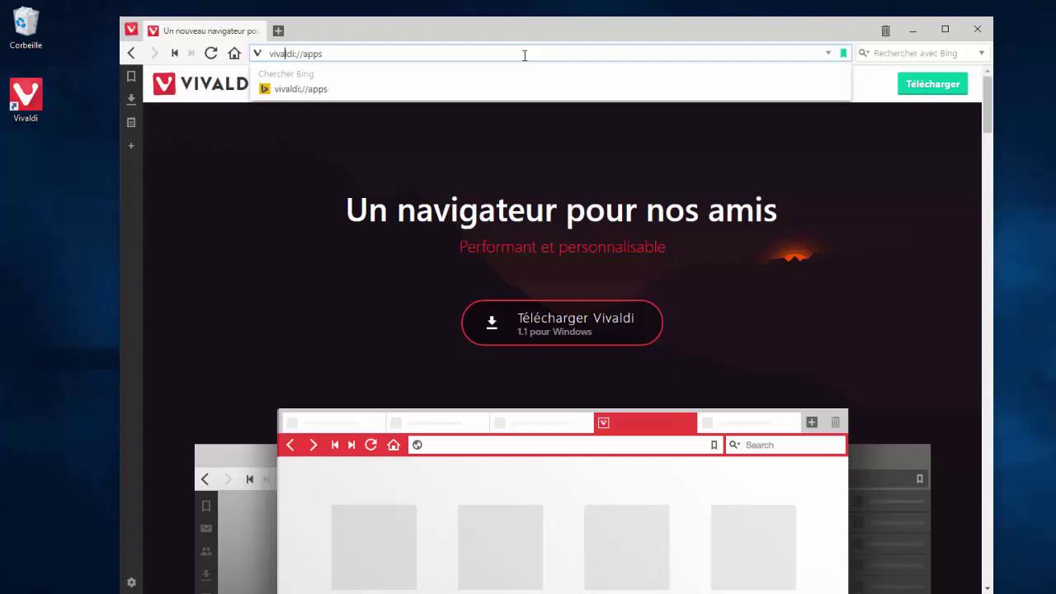
key(Return)
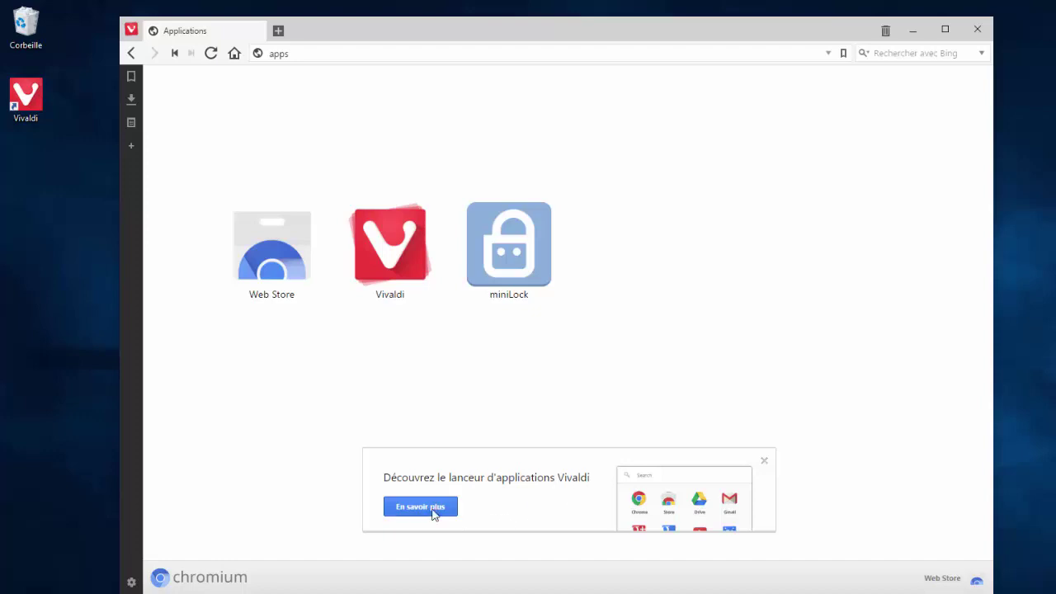
Install the Chrome app launcher through the banner's En savoir plus and Télécharger le lanceur
click(420, 507)
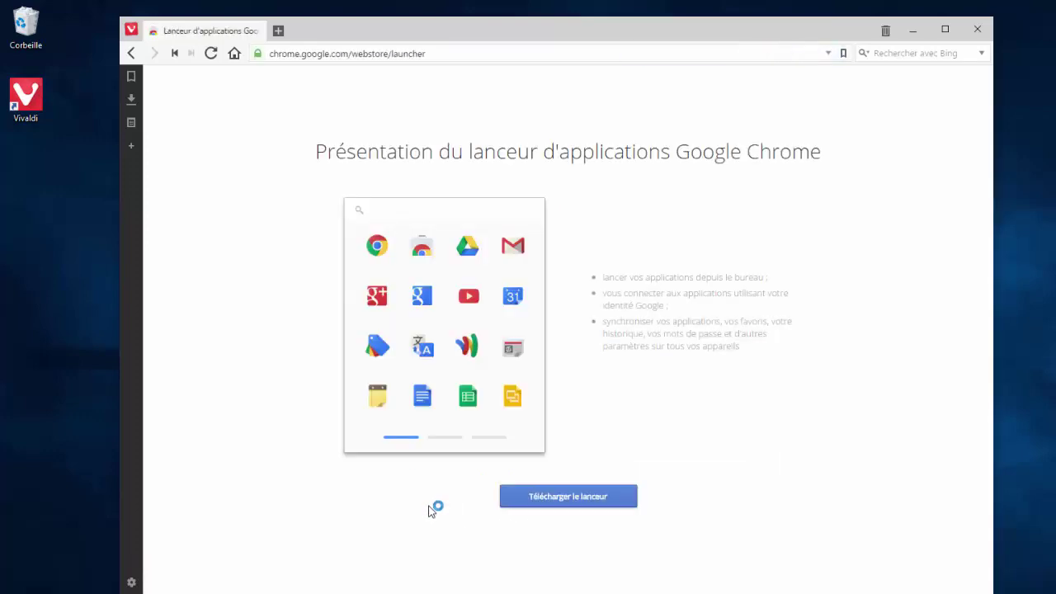
click(540, 502)
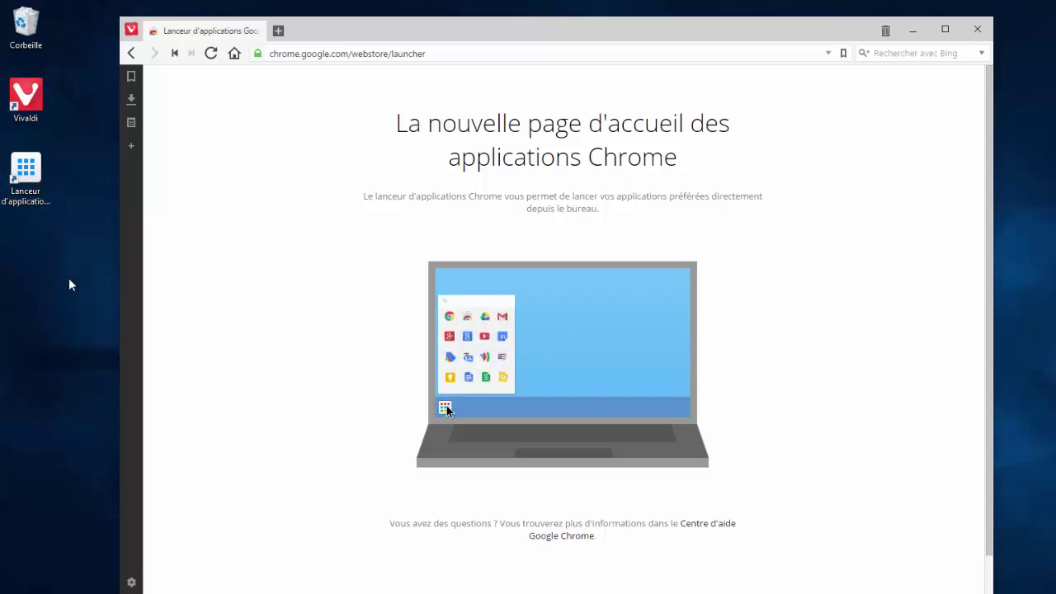
Close Vivaldi, move the launcher shortcut below the photos folder, and start miniLock from the launcher
click(977, 29)
drag(33, 175, 501, 181)
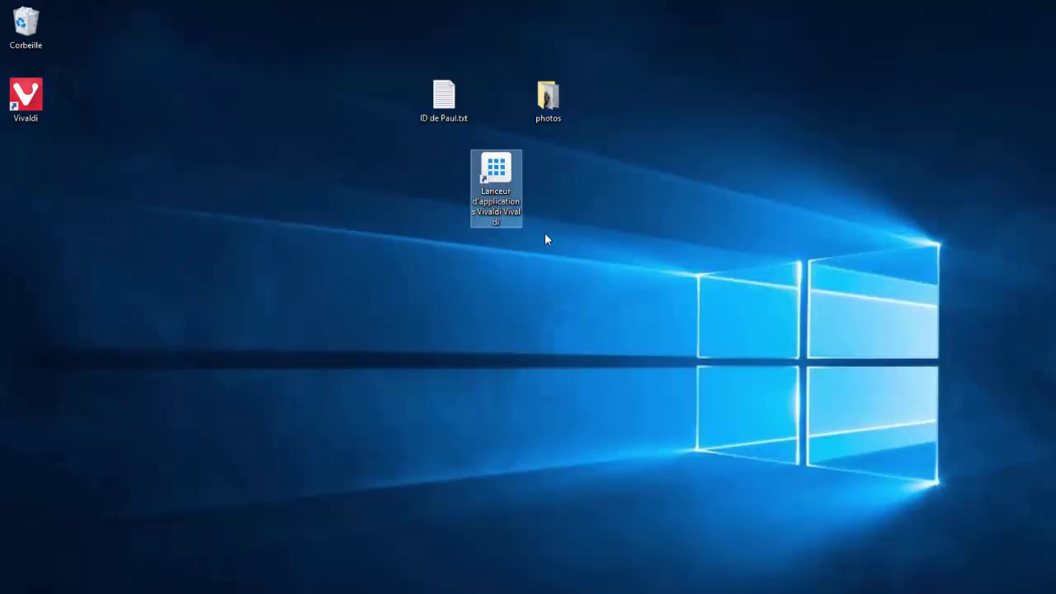
double_click(496, 173)
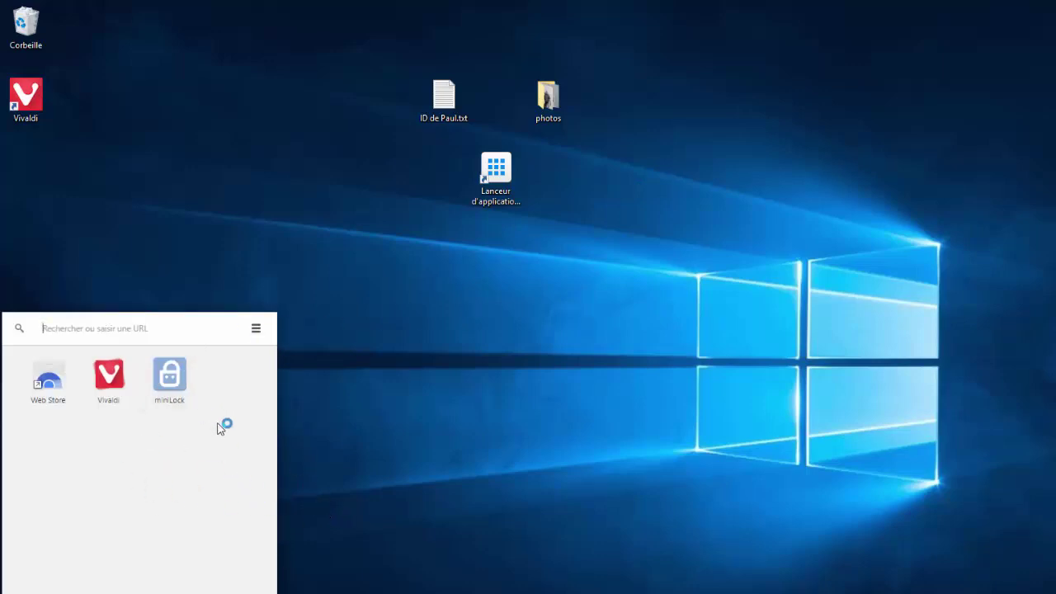
click(171, 378)
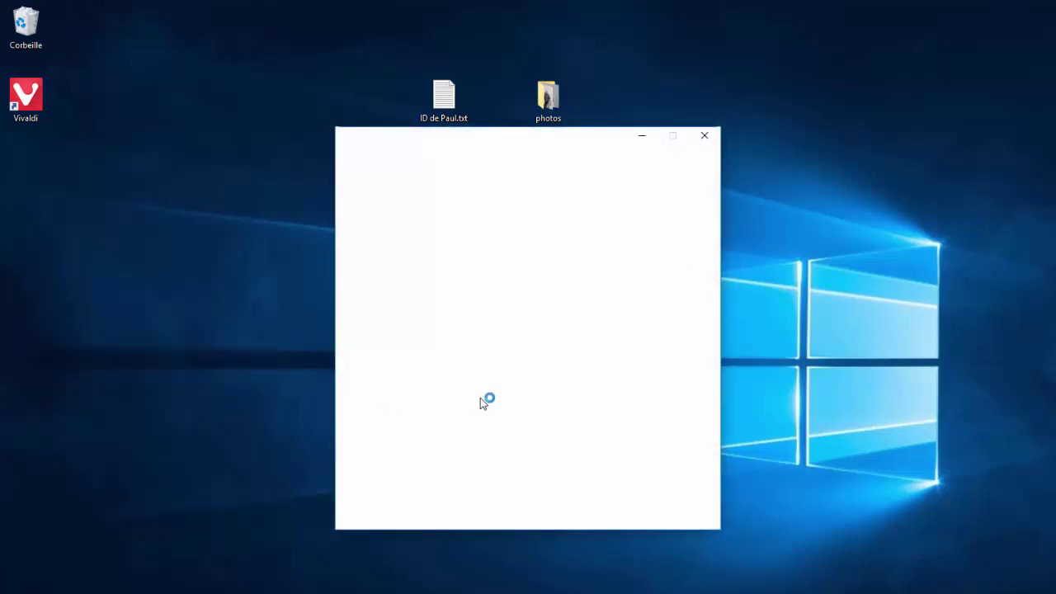